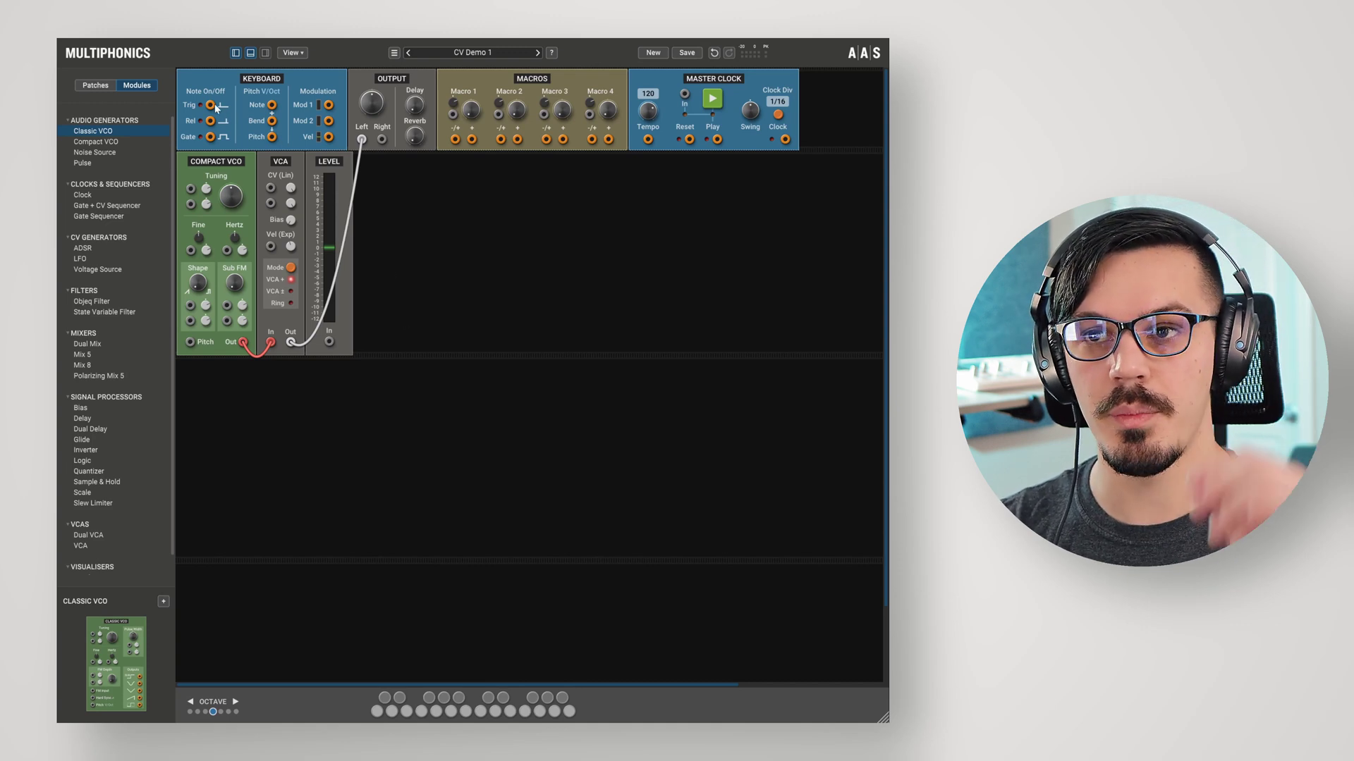
- Cable the keyboard Gate into both the VCA's CV (Lin) input and the LEVEL meter input
{"action": "left_click_drag", "start_coordinate": [211, 105], "coordinate": [329, 339]}
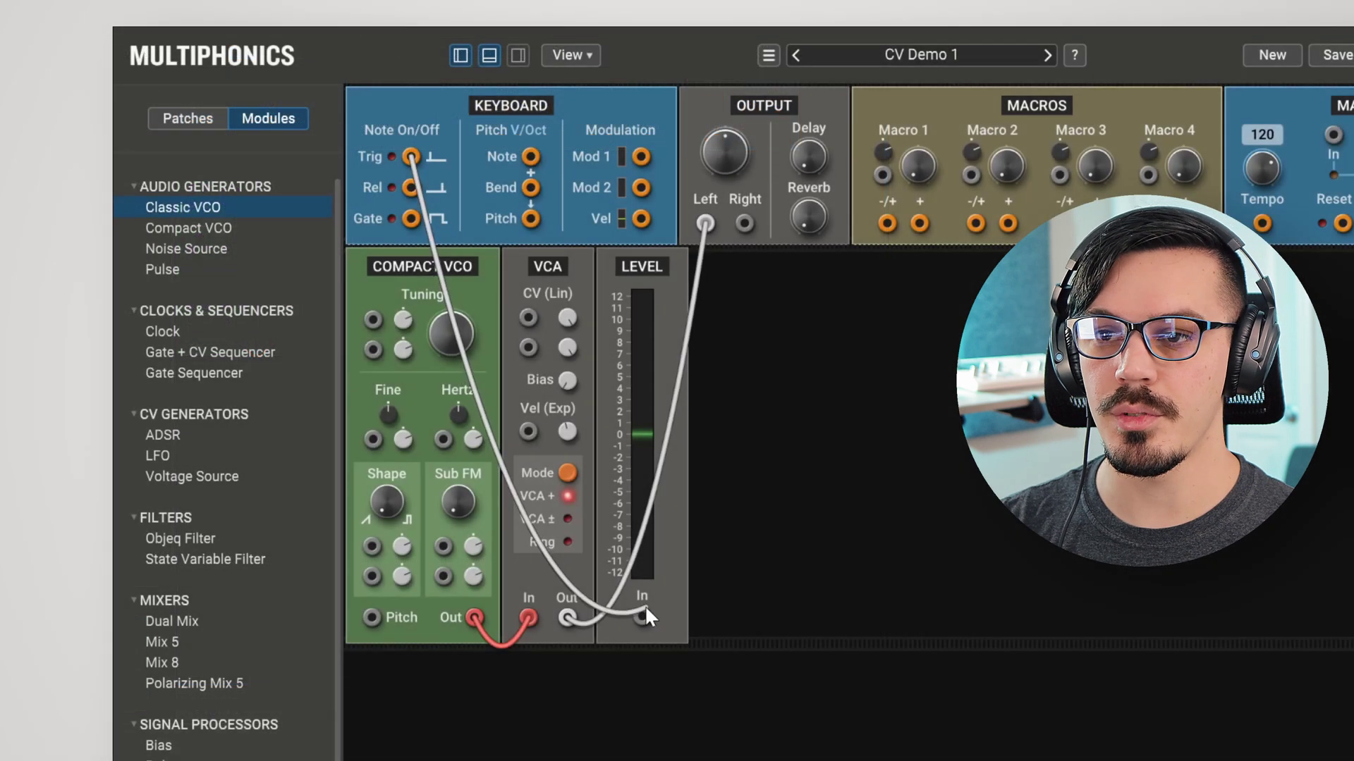
{"action": "left_click_drag", "start_coordinate": [646, 608], "coordinate": [642, 614]}
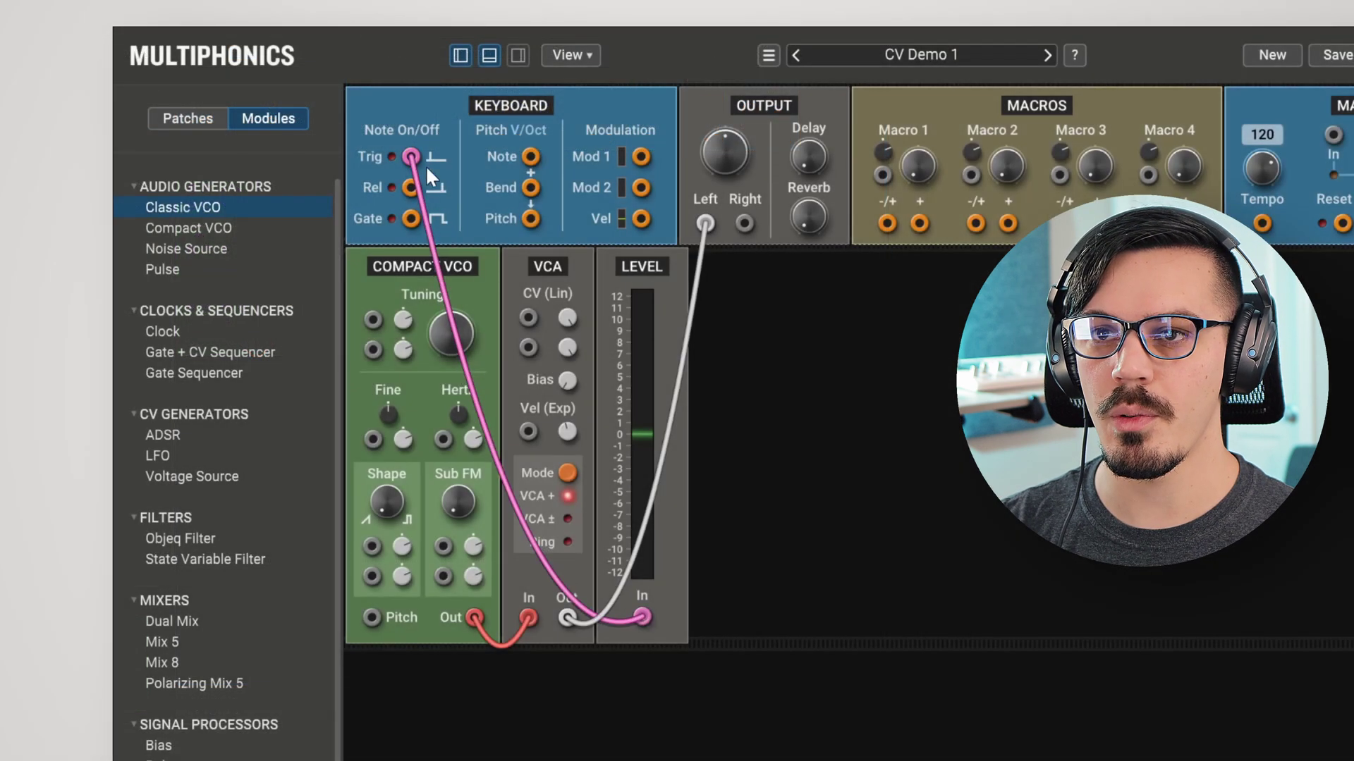
{"action": "left_click_drag", "start_coordinate": [417, 162], "coordinate": [527, 319]}
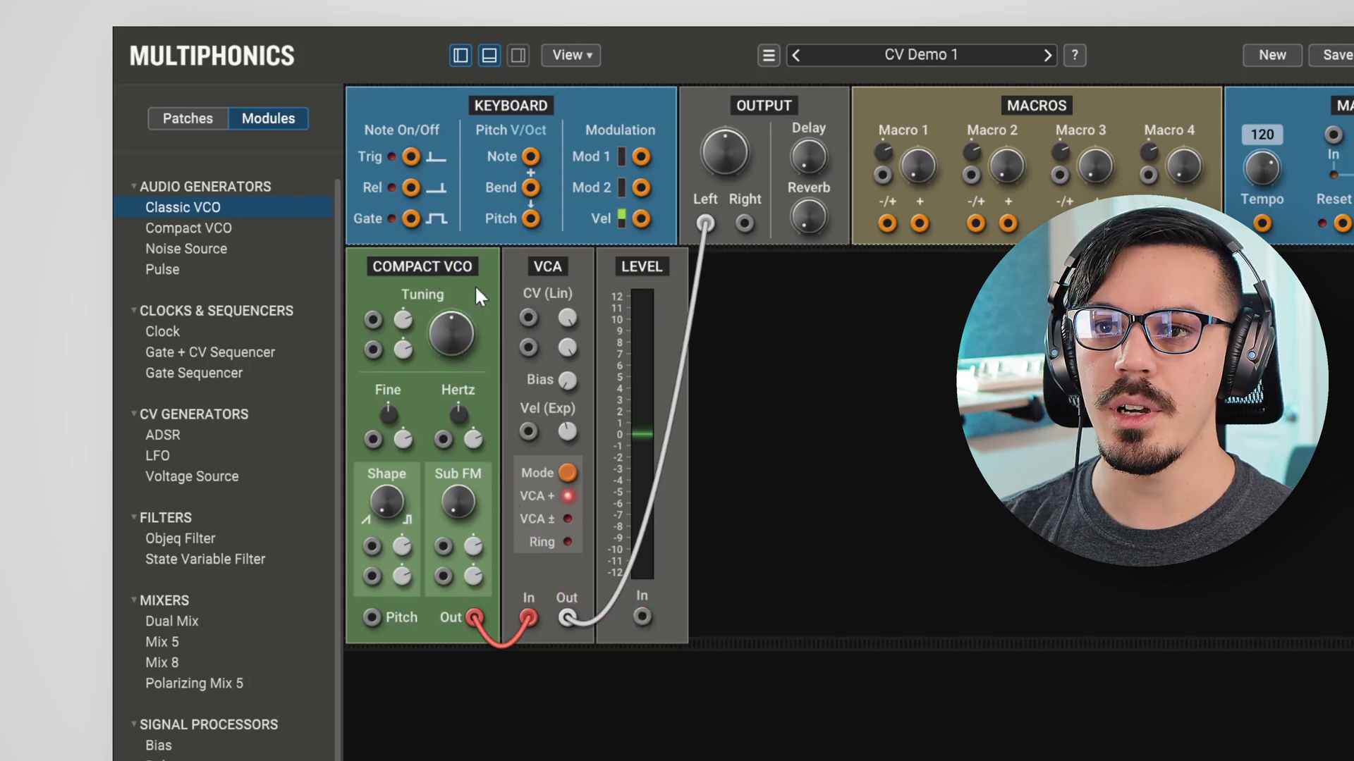
{"action": "left_click_drag", "start_coordinate": [412, 220], "coordinate": [527, 317]}
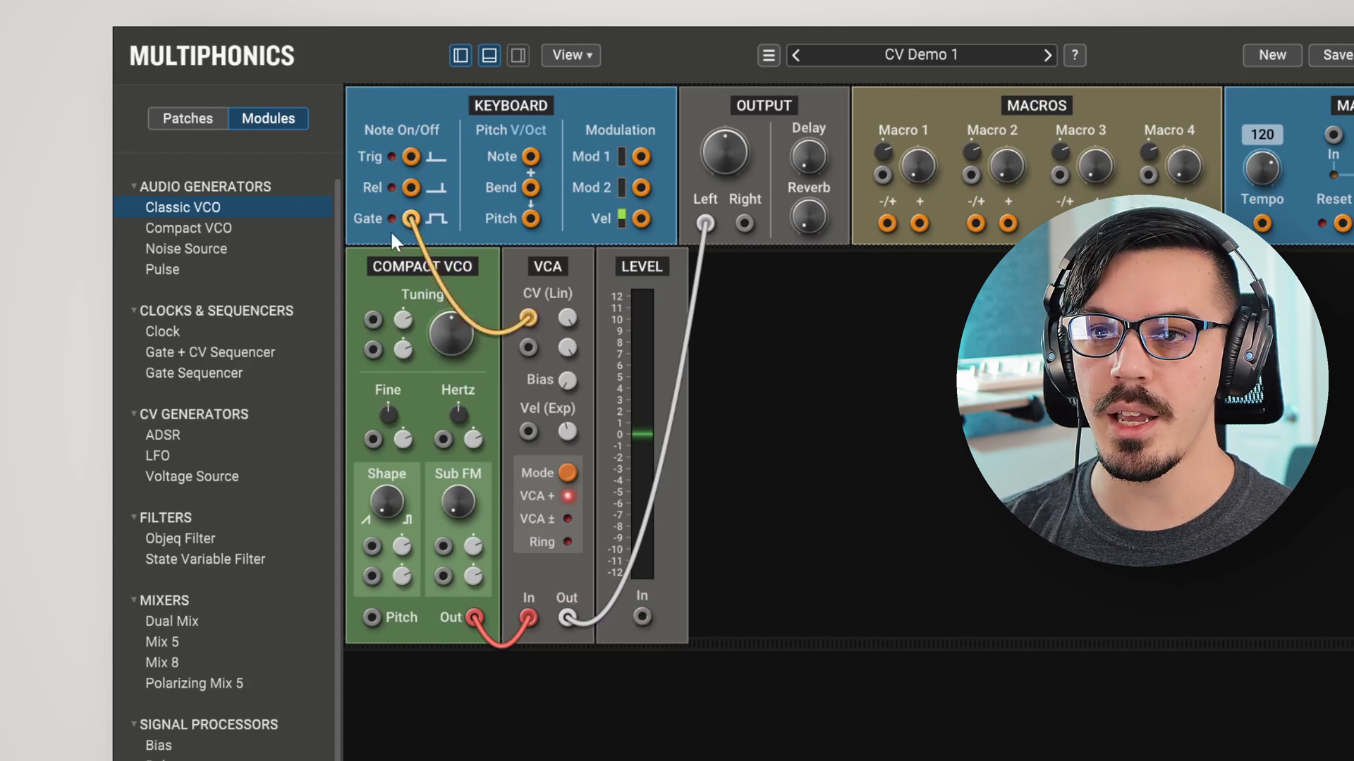
{"action": "left_click_drag", "start_coordinate": [406, 218], "coordinate": [642, 611]}
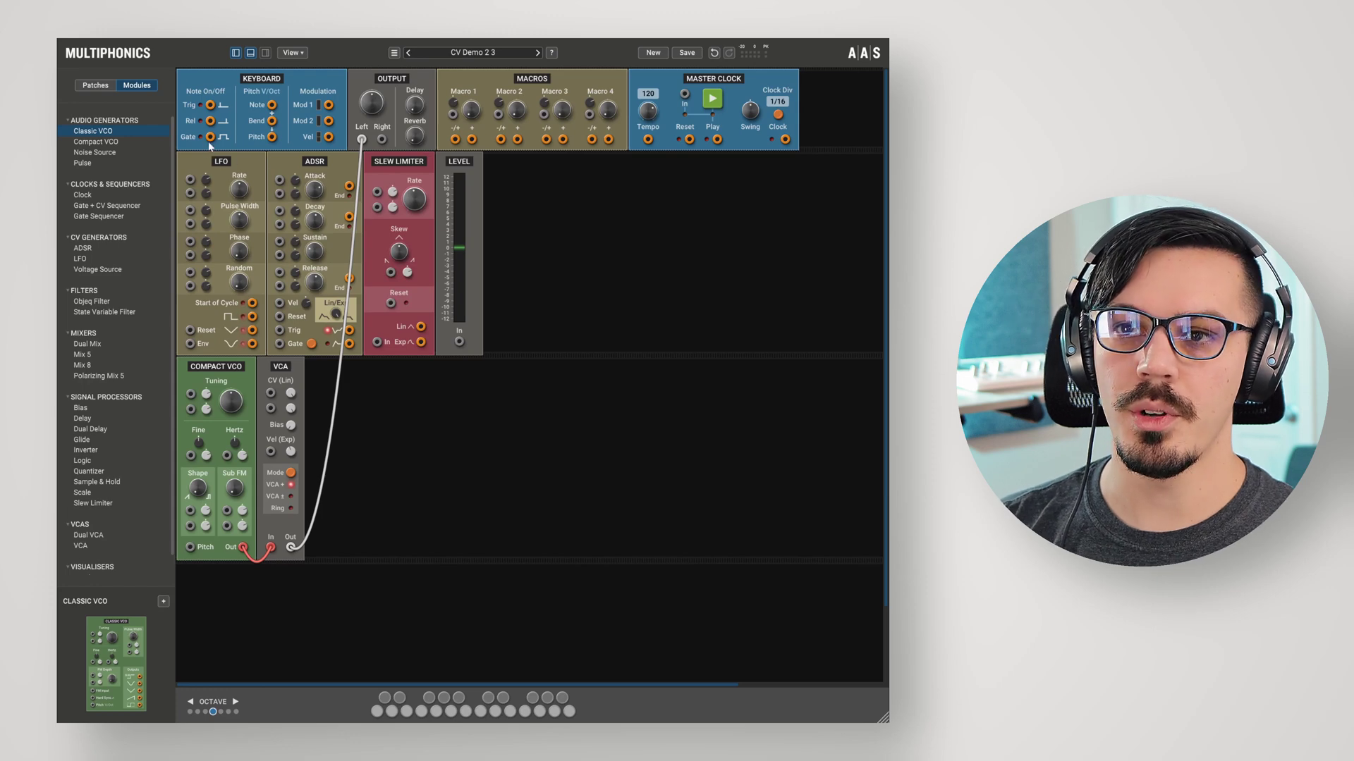
{"action": "left_click_drag", "start_coordinate": [208, 139], "coordinate": [460, 340]}
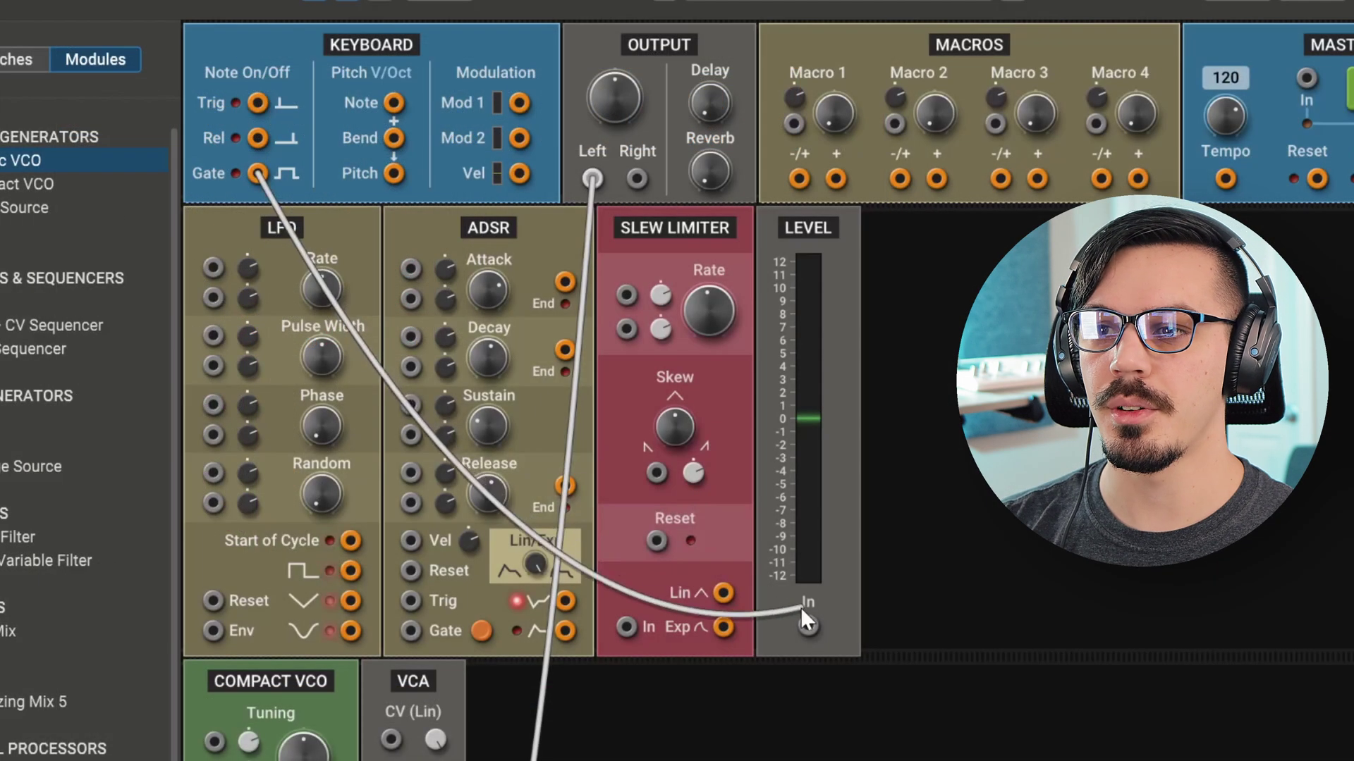
{"action": "left_click_drag", "start_coordinate": [811, 623], "coordinate": [809, 624]}
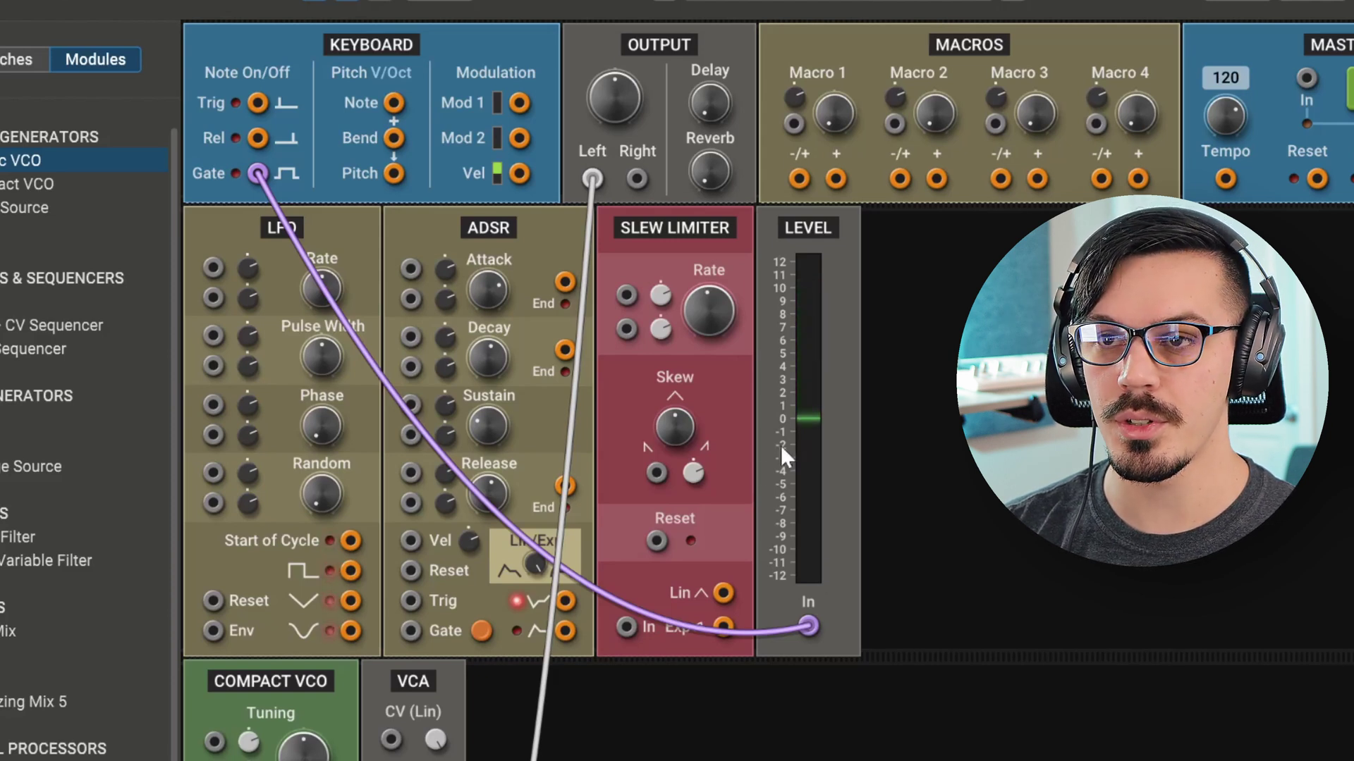
{"action": "left_click_drag", "start_coordinate": [806, 627], "coordinate": [733, 648]}
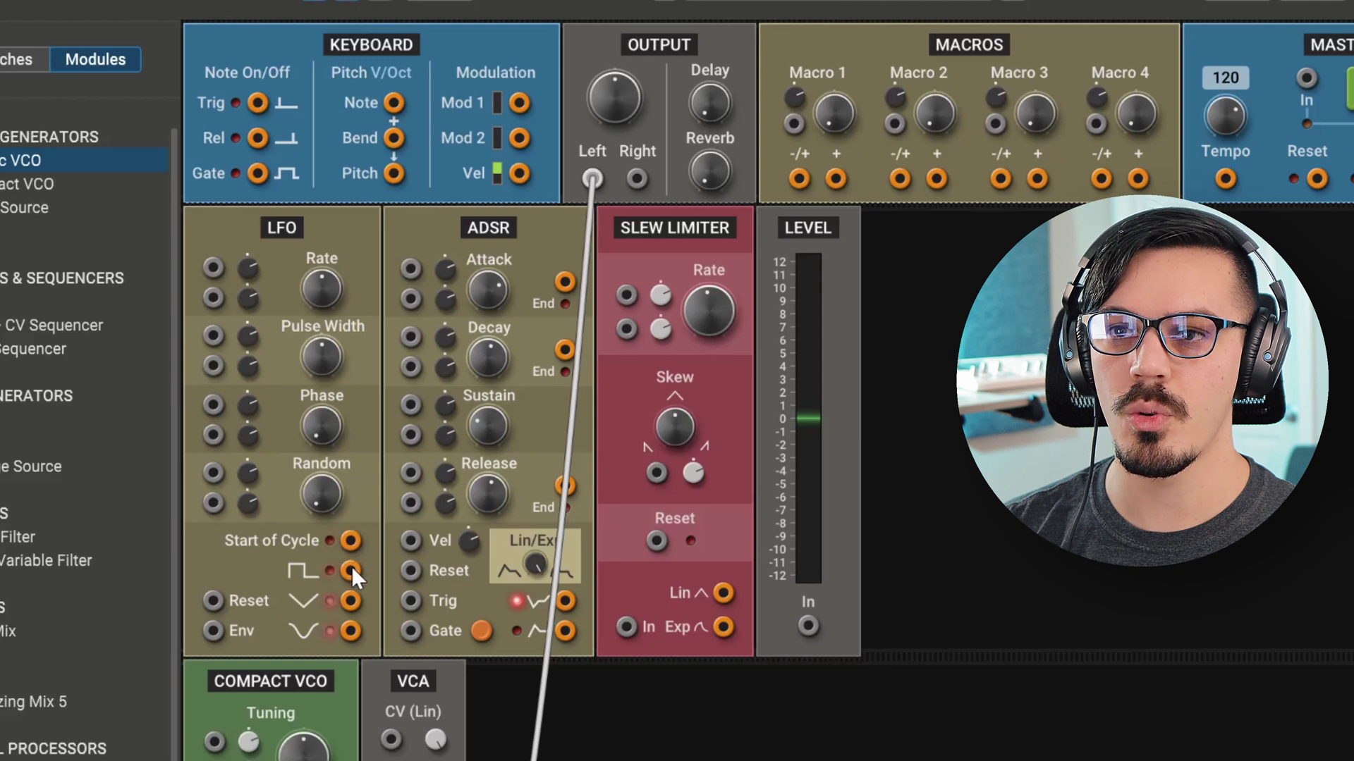
- Trigger the ADSR from the LFO square wave, envelope into VCA CV (Lin), LFO rate 8.6 Hz
{"action": "left_click_drag", "start_coordinate": [351, 569], "coordinate": [807, 626]}
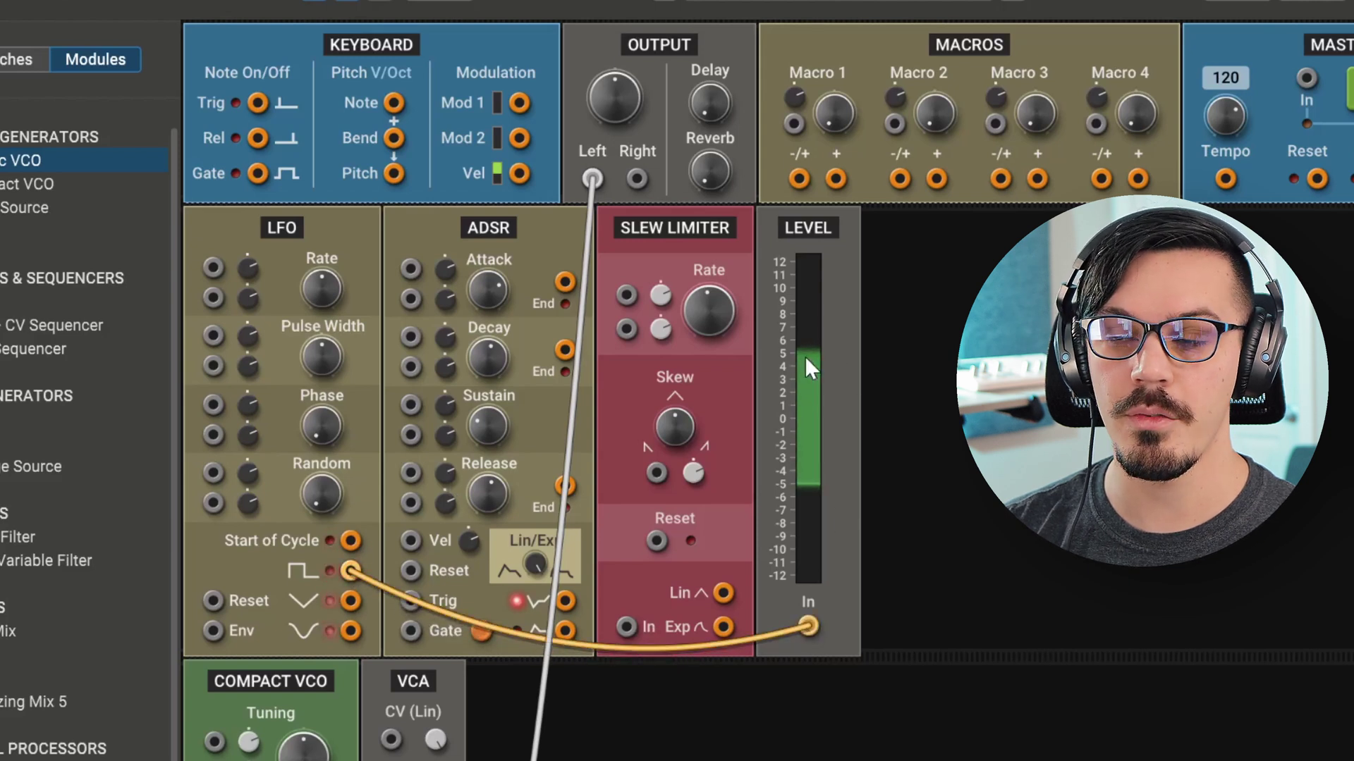
{"action": "left_click_drag", "start_coordinate": [350, 570], "coordinate": [406, 633]}
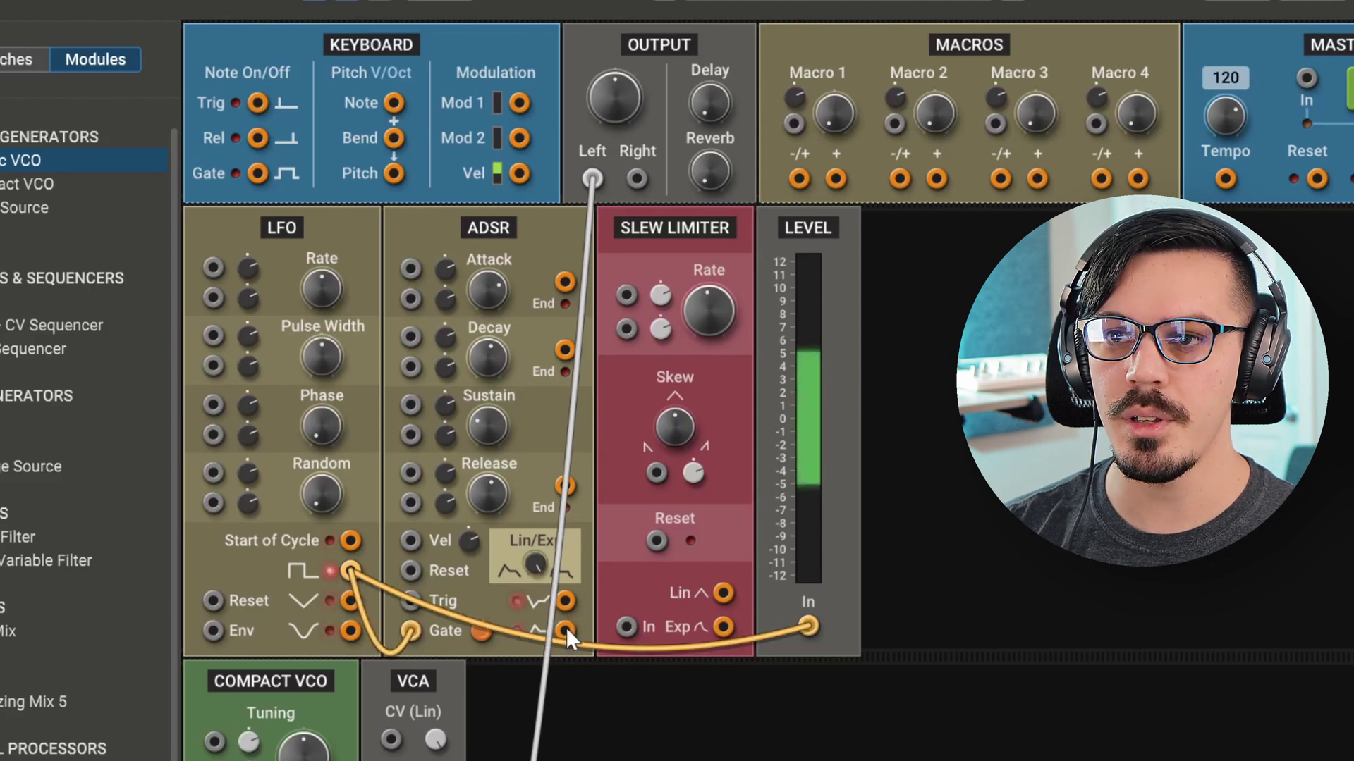
{"action": "left_click_drag", "start_coordinate": [567, 629], "coordinate": [392, 737]}
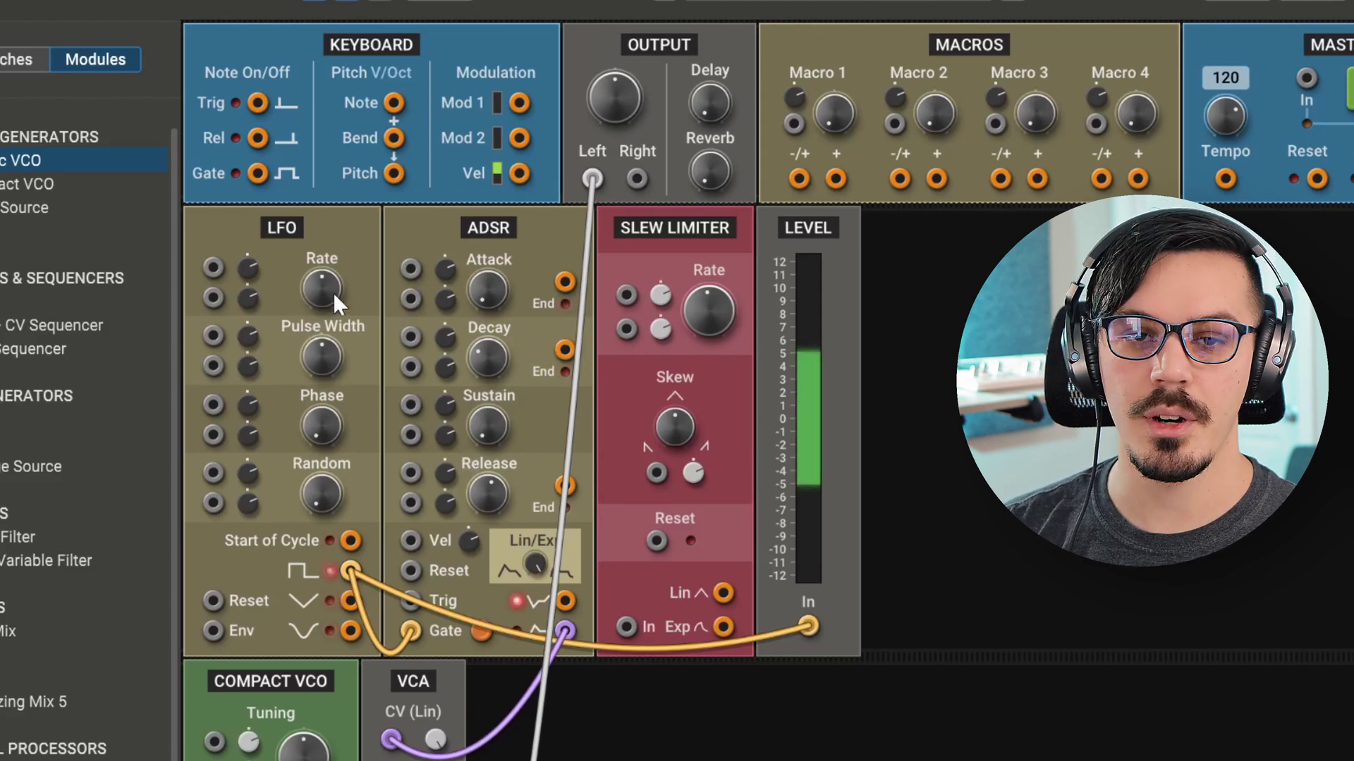
{"action": "mouse_move", "coordinate": [324, 287]}
{"action": "left_mouse_down"}
{"action": "mouse_move", "coordinate": [324, 238]}
{"action": "mouse_move", "coordinate": [324, 281]}
{"action": "mouse_move", "coordinate": [325, 270]}
{"action": "left_mouse_up"}
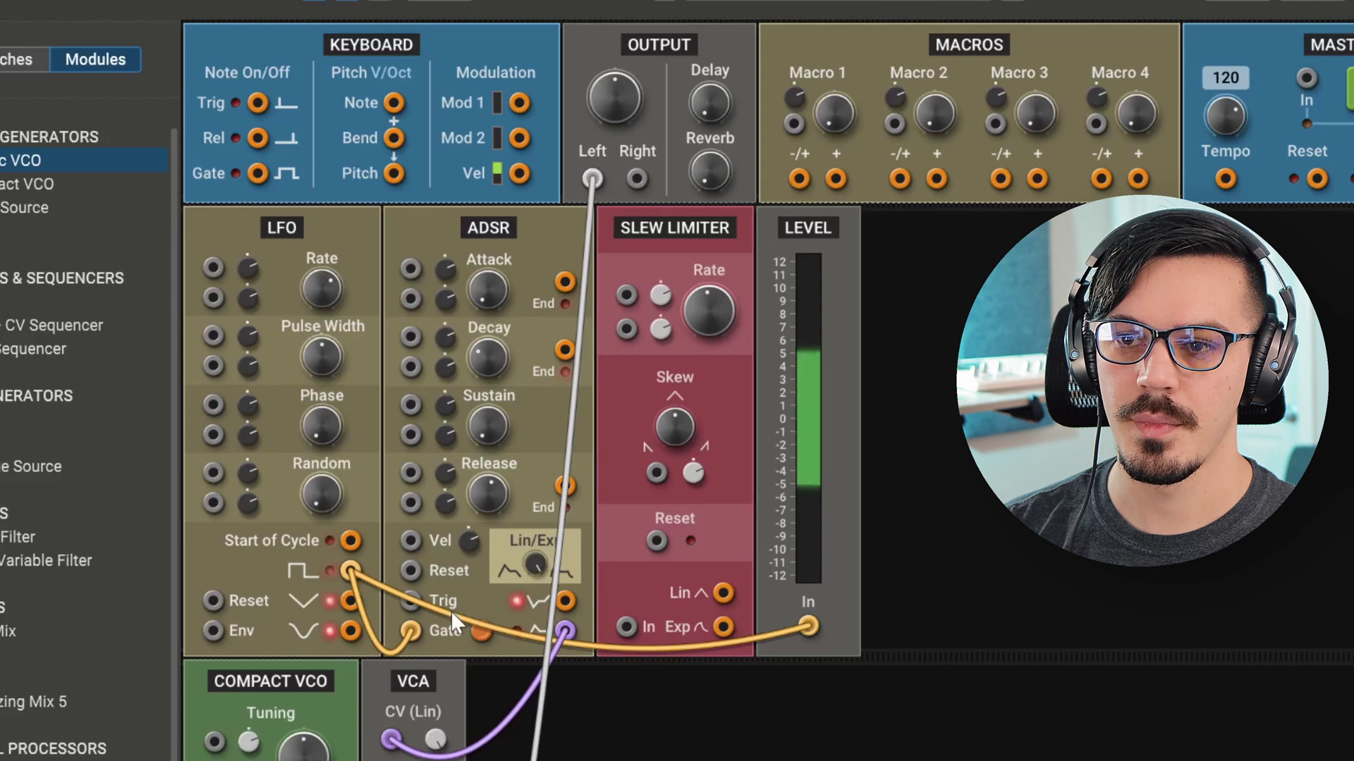
{"action": "left_click_drag", "start_coordinate": [409, 629], "coordinate": [519, 725]}
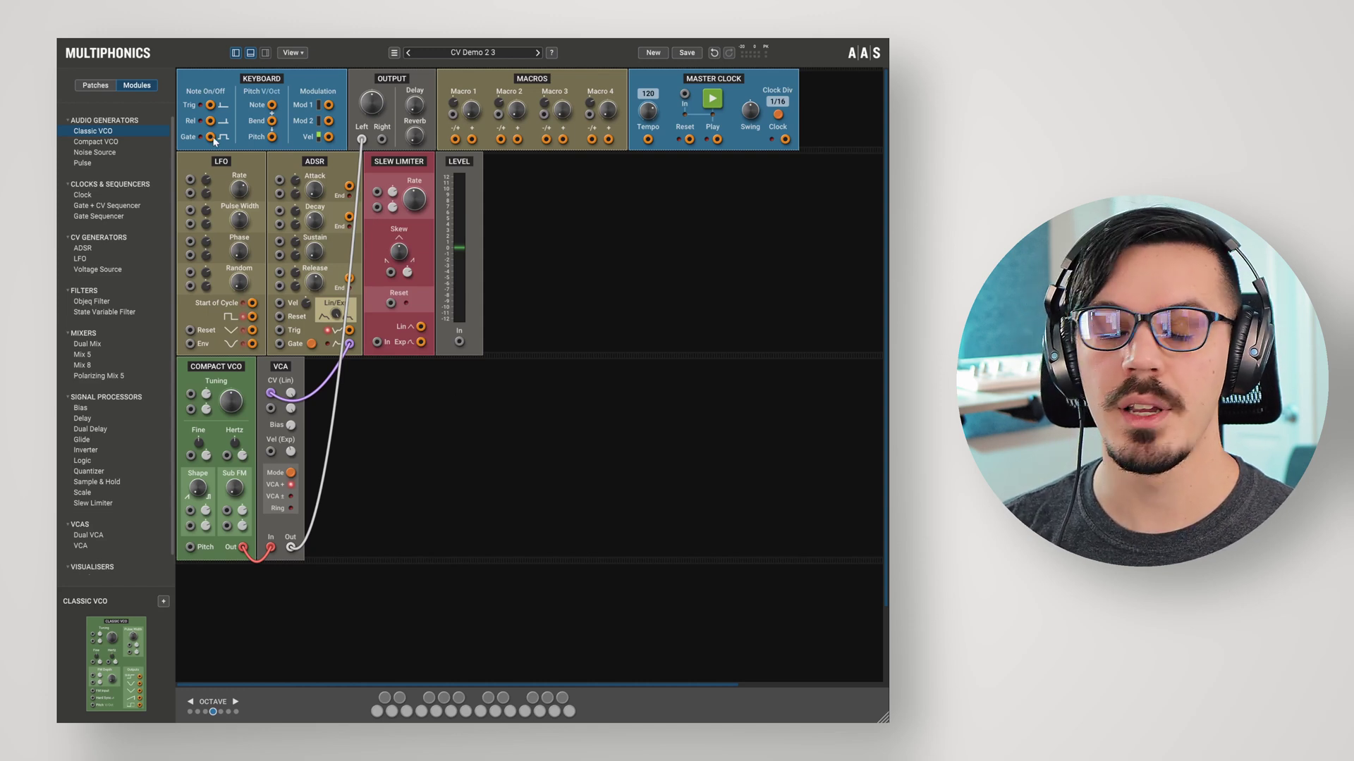
- Cable Keyboard Gate into the ADSR Gate input and the ADSR output into LEVEL In
{"action": "left_click_drag", "start_coordinate": [210, 137], "coordinate": [279, 342]}
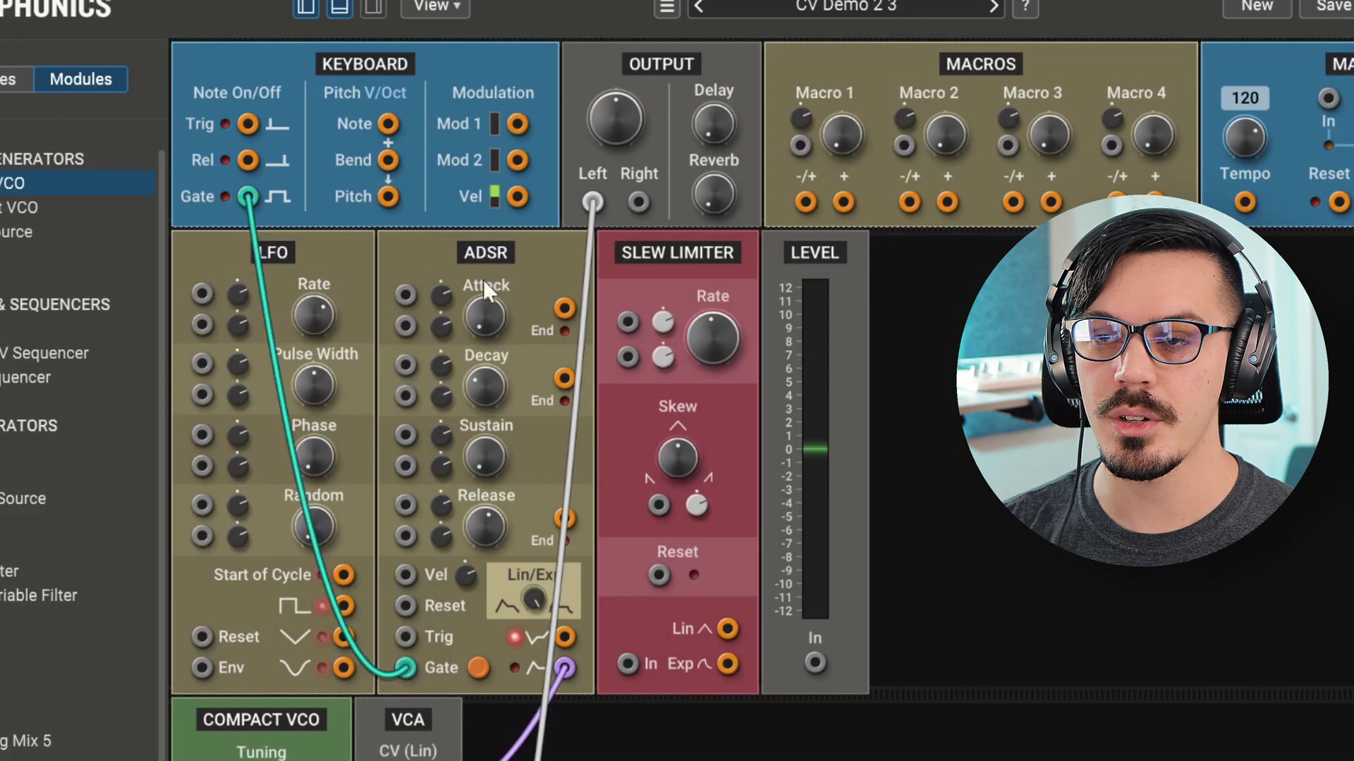
{"action": "mouse_move", "coordinate": [484, 315]}
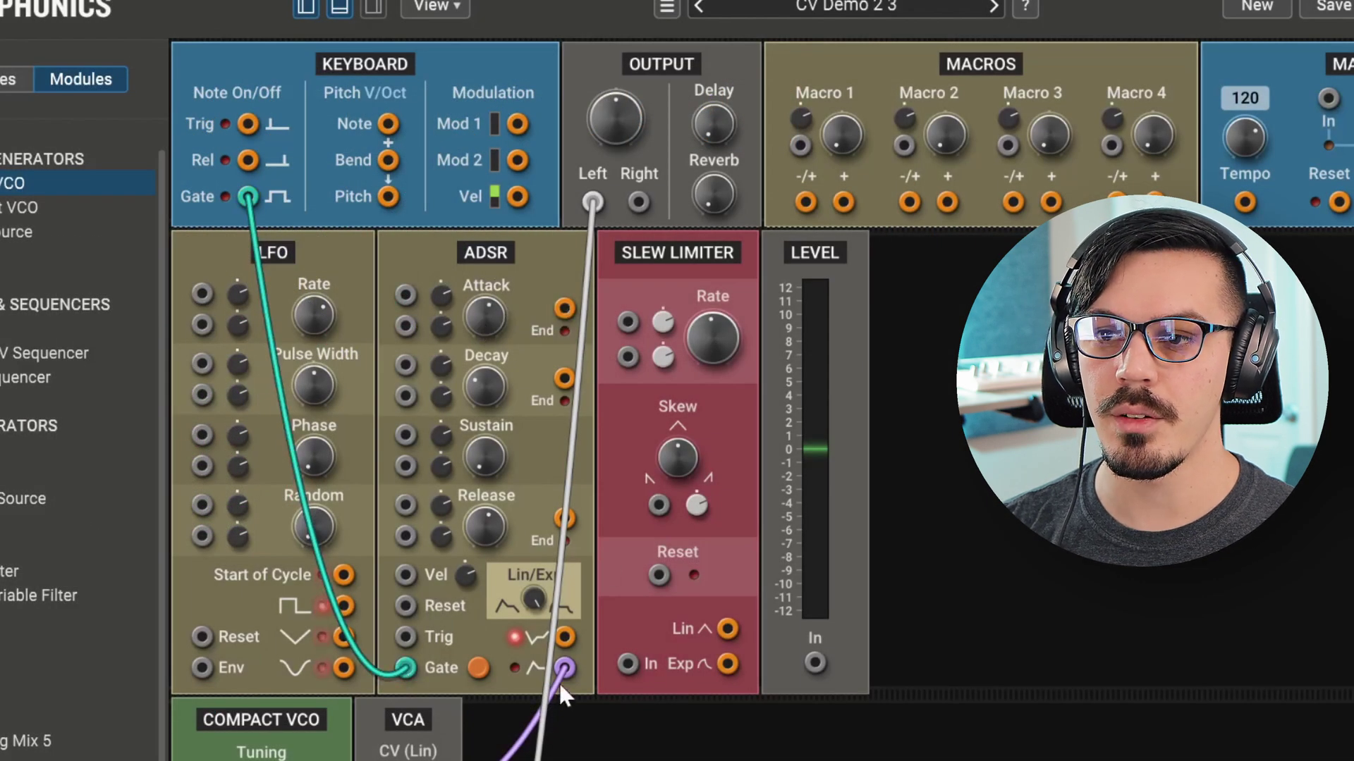
{"action": "left_click_drag", "start_coordinate": [566, 666], "coordinate": [813, 661]}
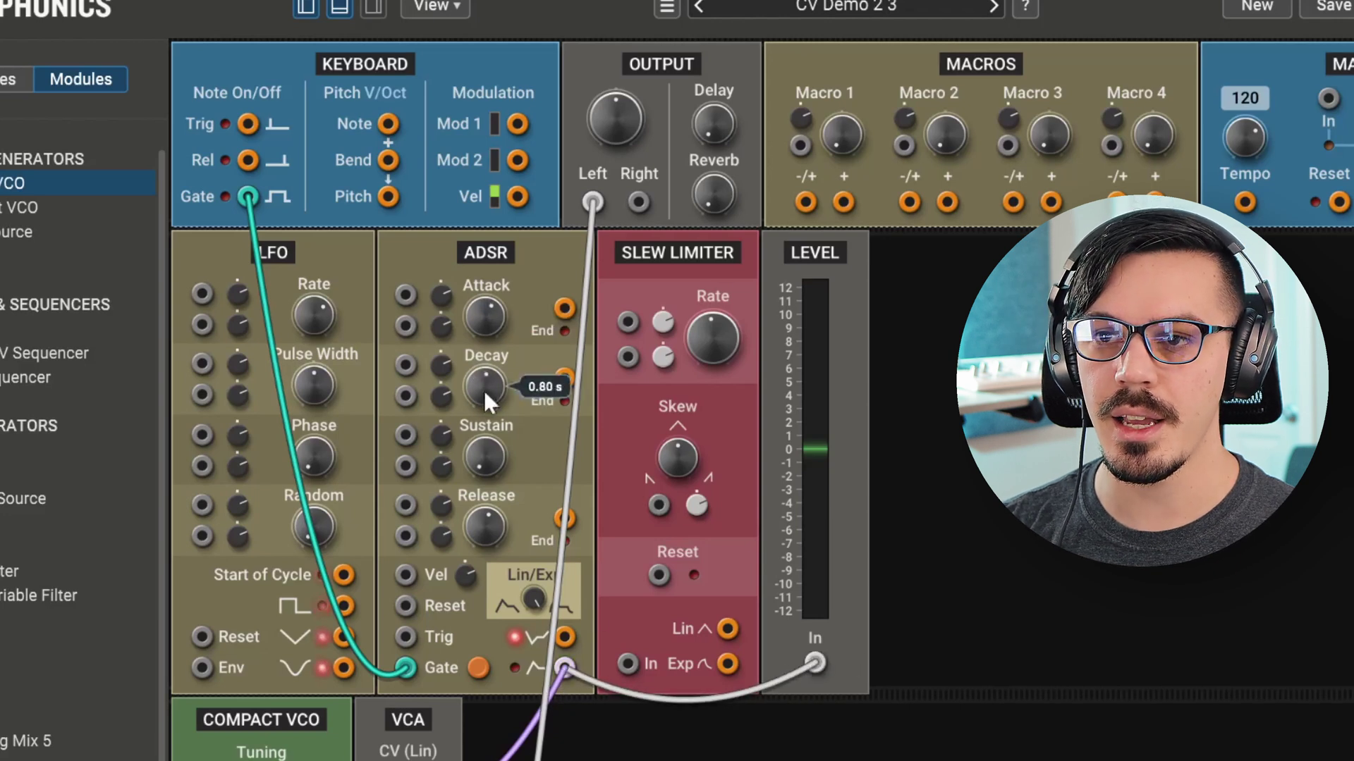
{"action": "mouse_move", "coordinate": [485, 457]}
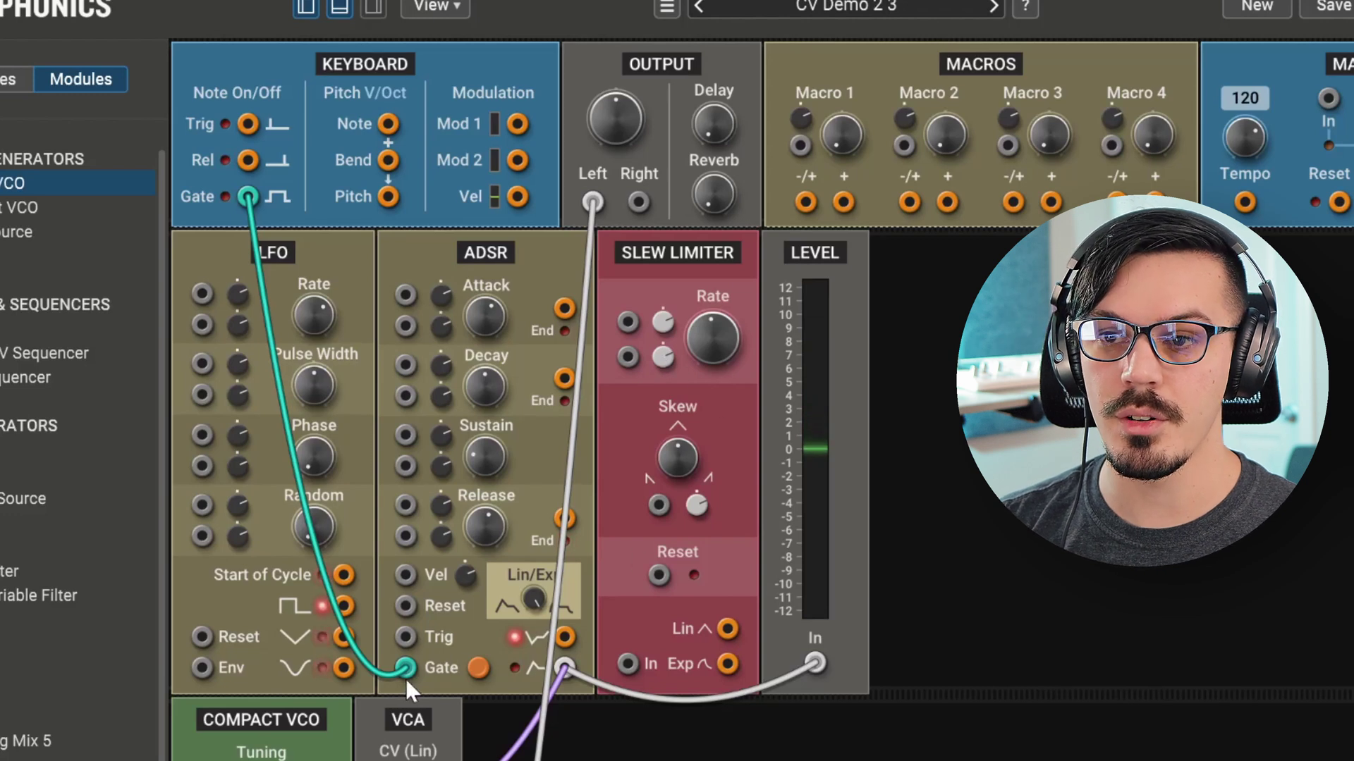
- Route the keyboard gate through the Slew Limiter into LEVEL and VCA CV, with 660 ms rate
{"action": "left_click_drag", "start_coordinate": [407, 666], "coordinate": [413, 661]}
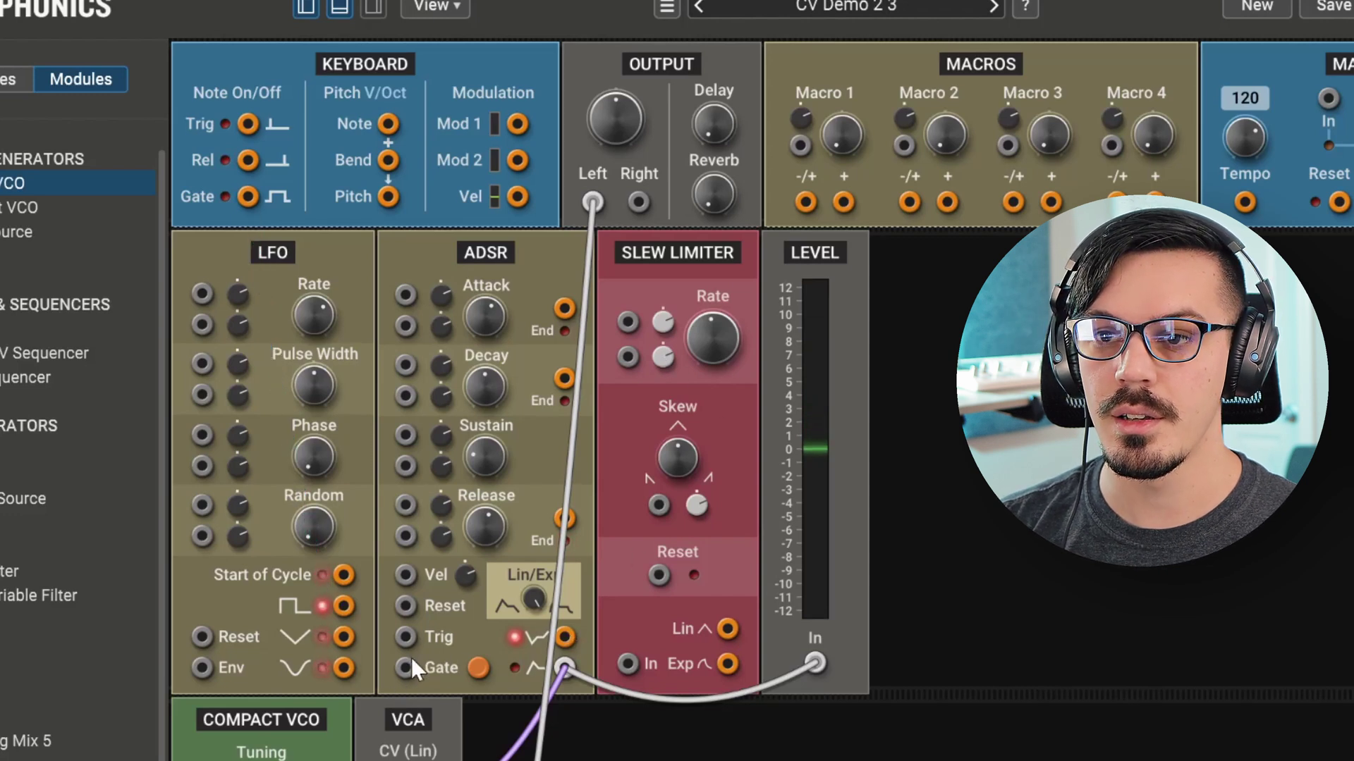
{"action": "left_click_drag", "start_coordinate": [247, 196], "coordinate": [621, 661]}
{"action": "left_click_drag", "start_coordinate": [816, 662], "coordinate": [590, 695]}
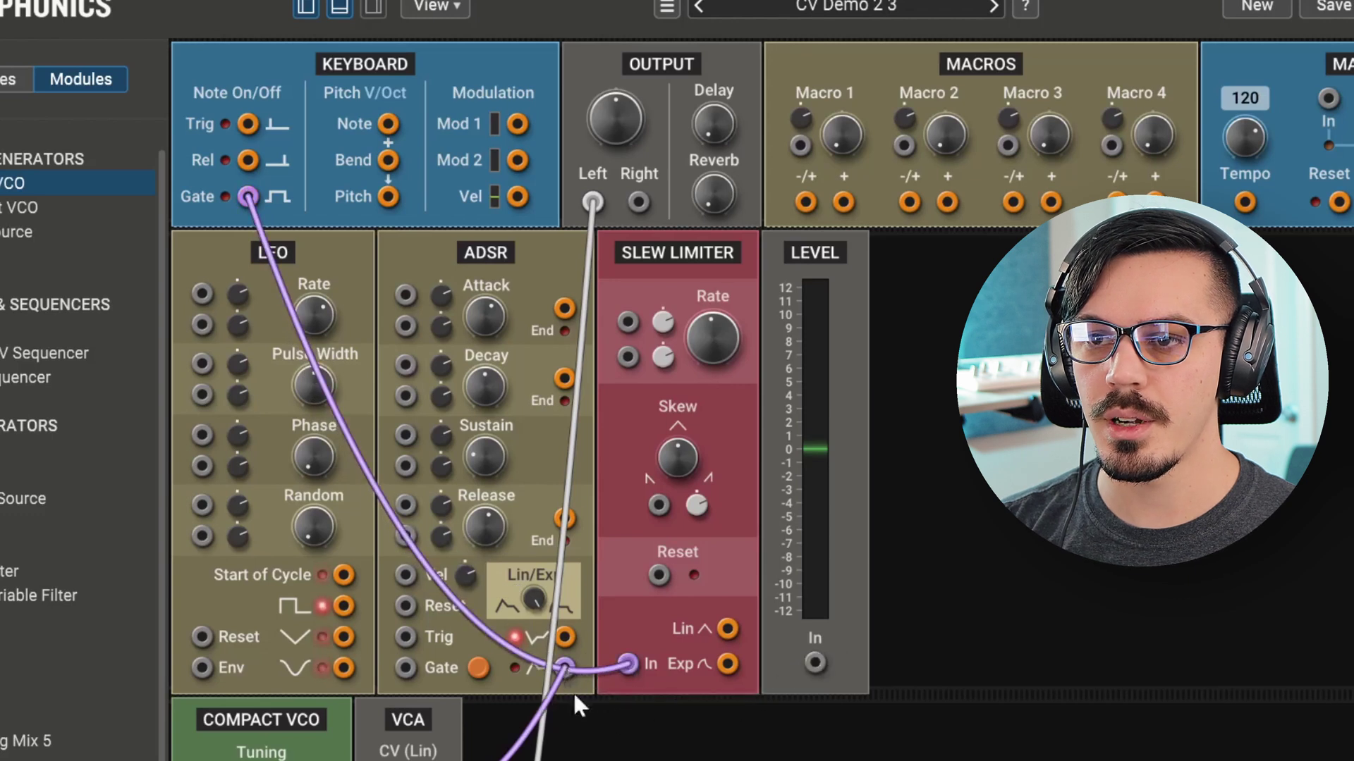
{"action": "left_click_drag", "start_coordinate": [807, 661], "coordinate": [812, 663]}
{"action": "left_click_drag", "start_coordinate": [726, 628], "coordinate": [575, 760]}
{"action": "left_click", "coordinate": [705, 306]}
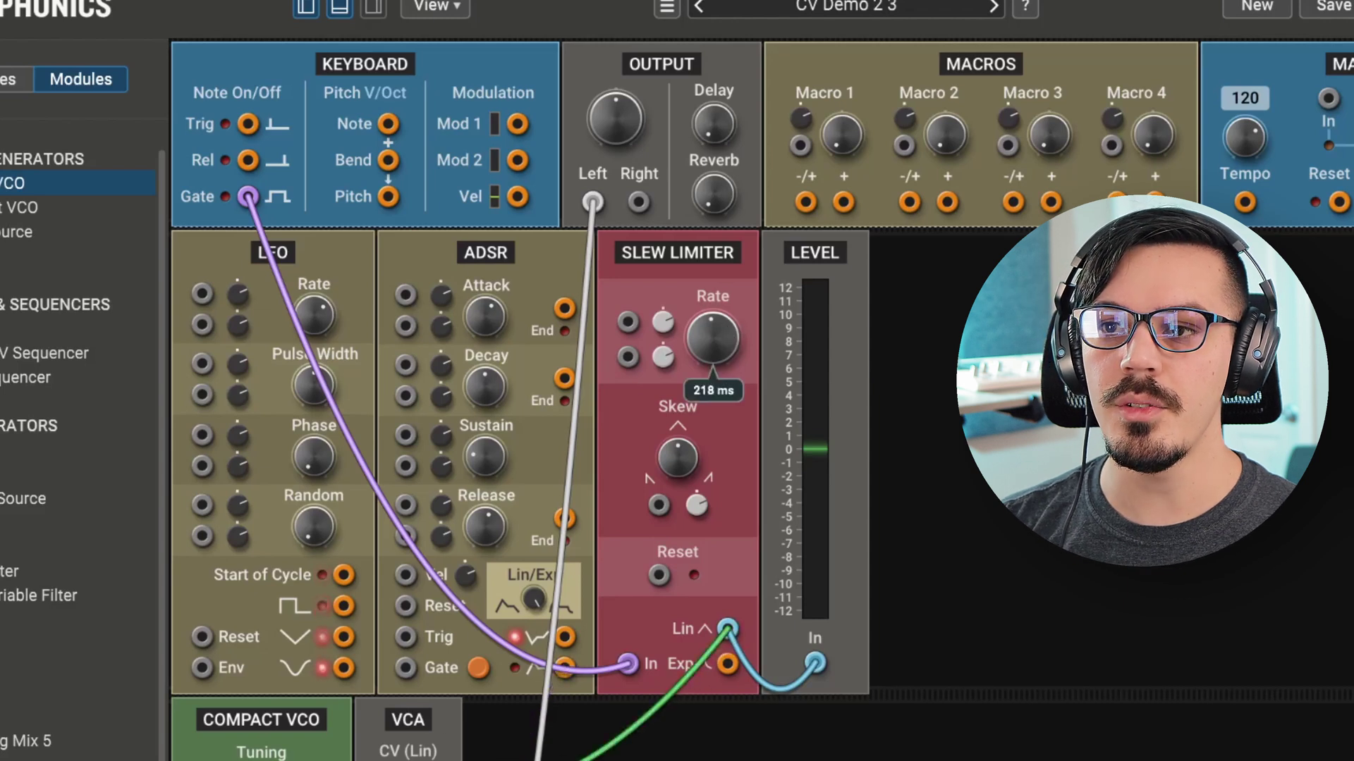
{"action": "left_click_drag", "start_coordinate": [705, 306], "coordinate": [705, 299]}
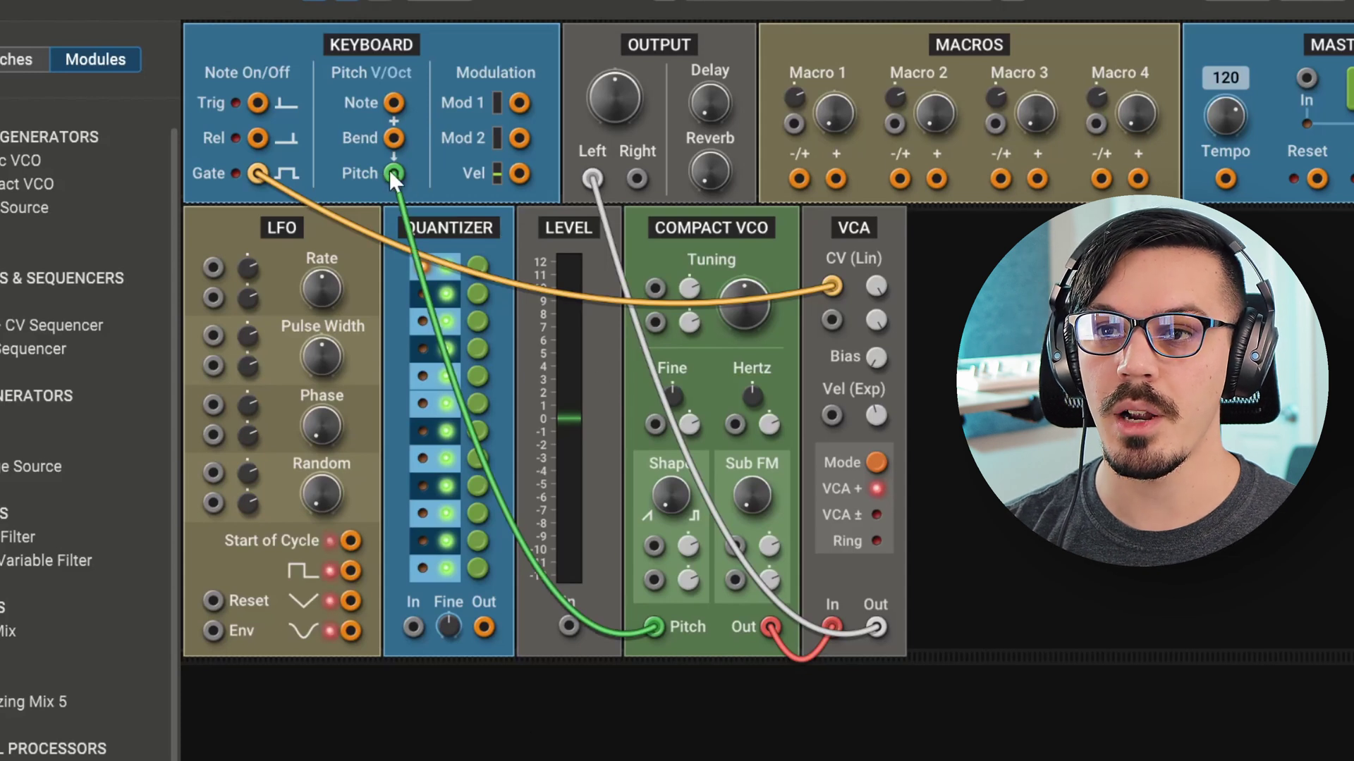
- Add a second cable from the Keyboard Pitch jack to the LEVEL In jack
{"action": "left_click_drag", "start_coordinate": [387, 171], "coordinate": [565, 621]}
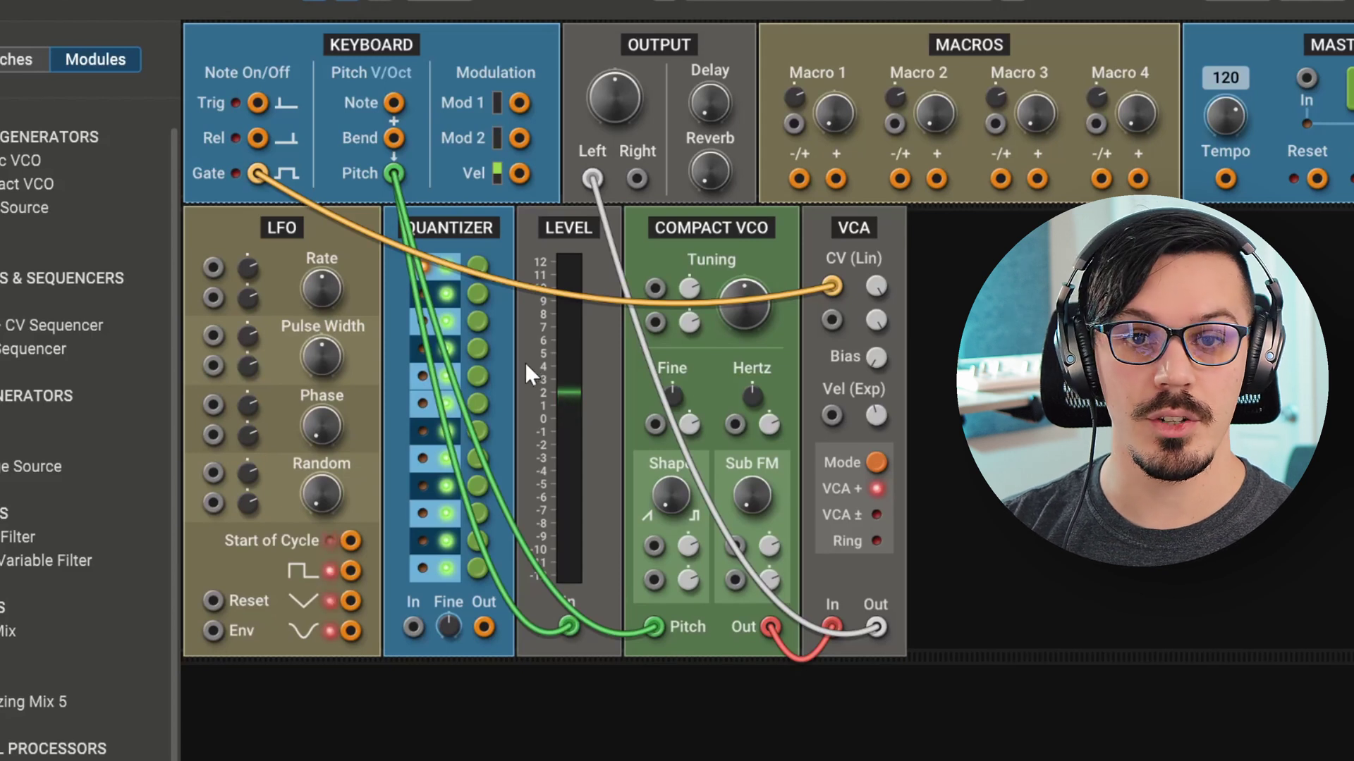
- Replace the keyboard pitch cables with the LFO triangle, feeding the VCO pitch and Level meter
{"action": "left_click_drag", "start_coordinate": [568, 626], "coordinate": [569, 695]}
{"action": "left_click_drag", "start_coordinate": [653, 625], "coordinate": [575, 721]}
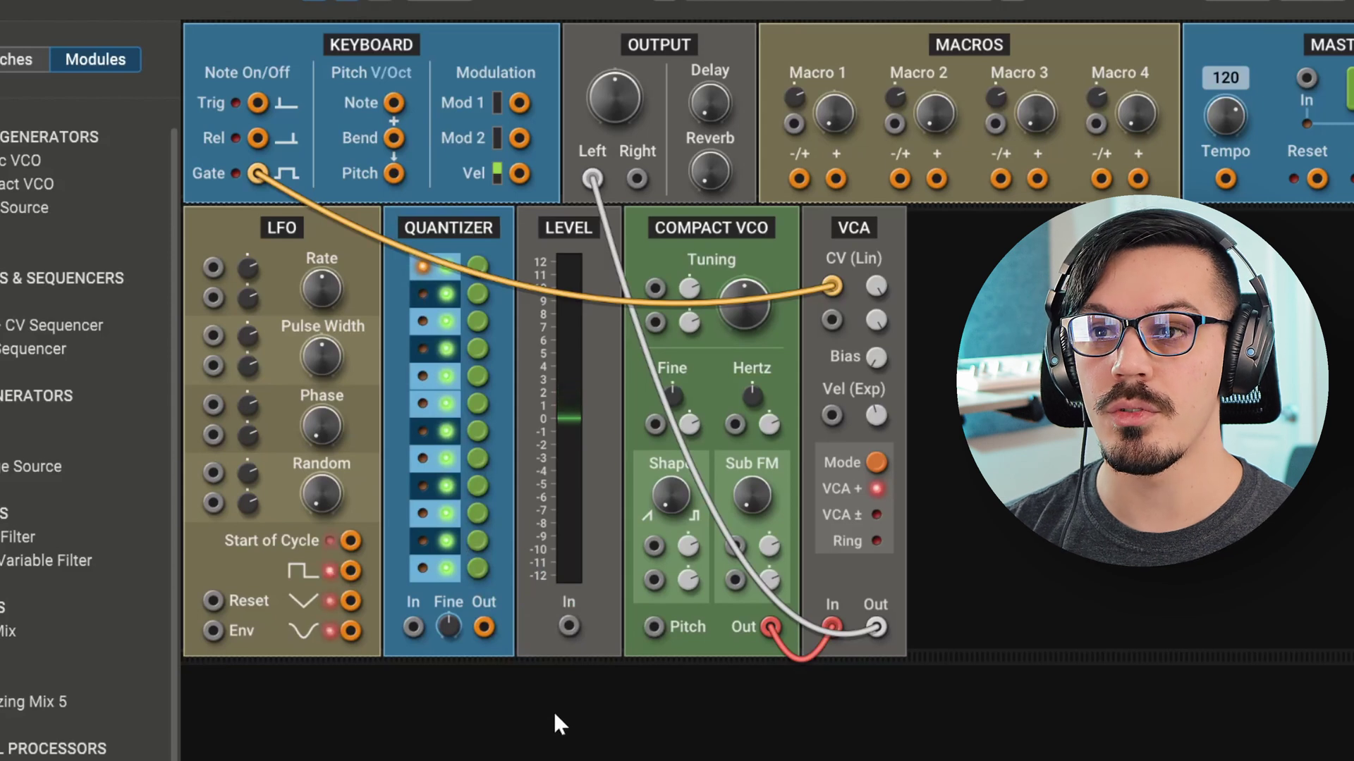
{"action": "left_click_drag", "start_coordinate": [351, 601], "coordinate": [654, 627]}
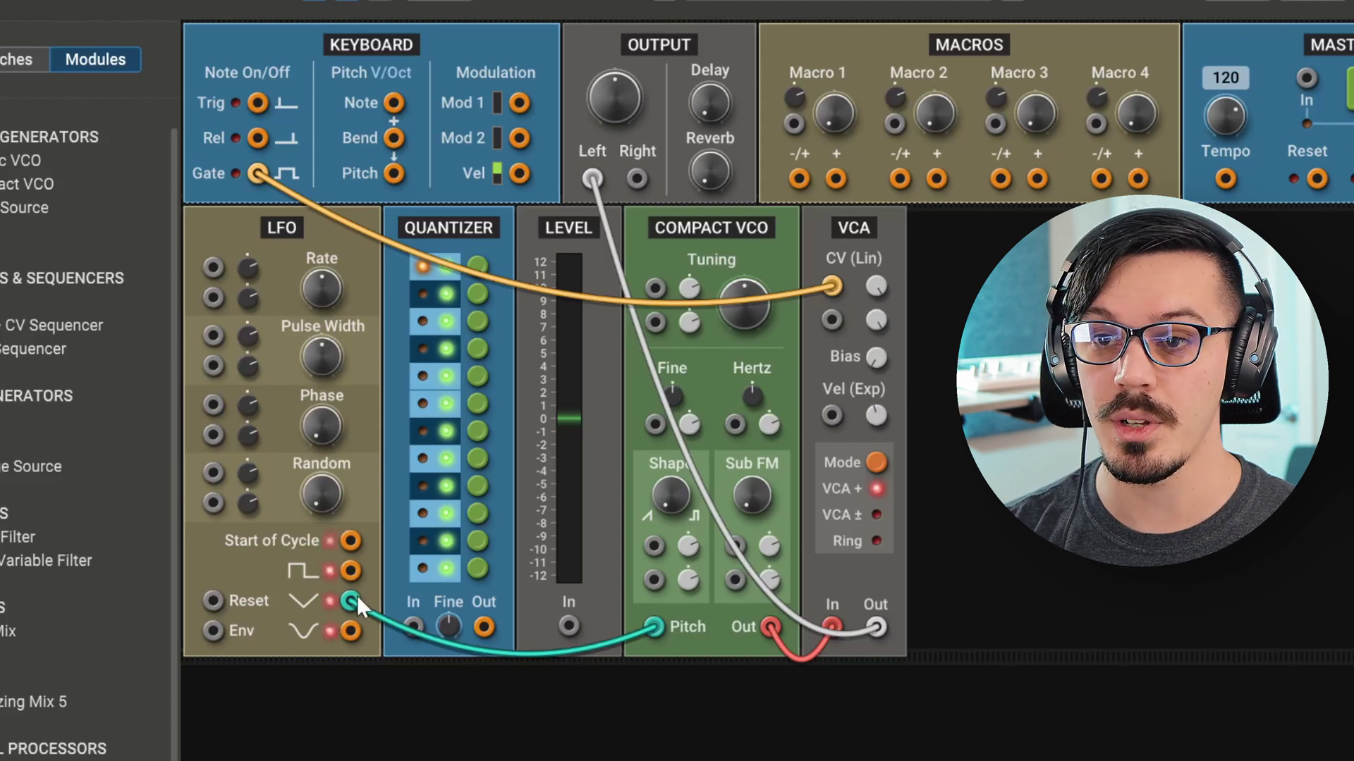
{"action": "left_click_drag", "start_coordinate": [357, 595], "coordinate": [564, 626]}
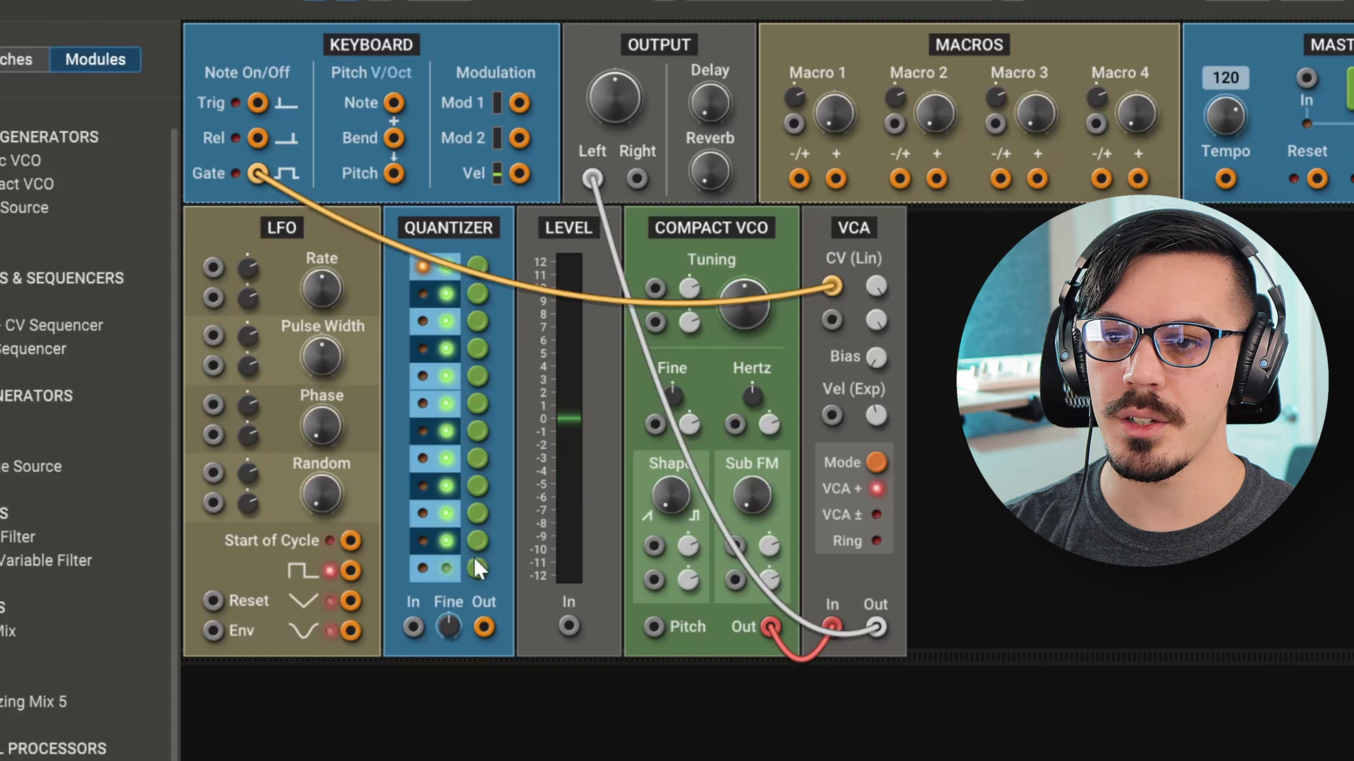
- Disable eight notes in the Quantizer scale, leaving only a few enabled
{"action": "left_click", "coordinate": [475, 564]}
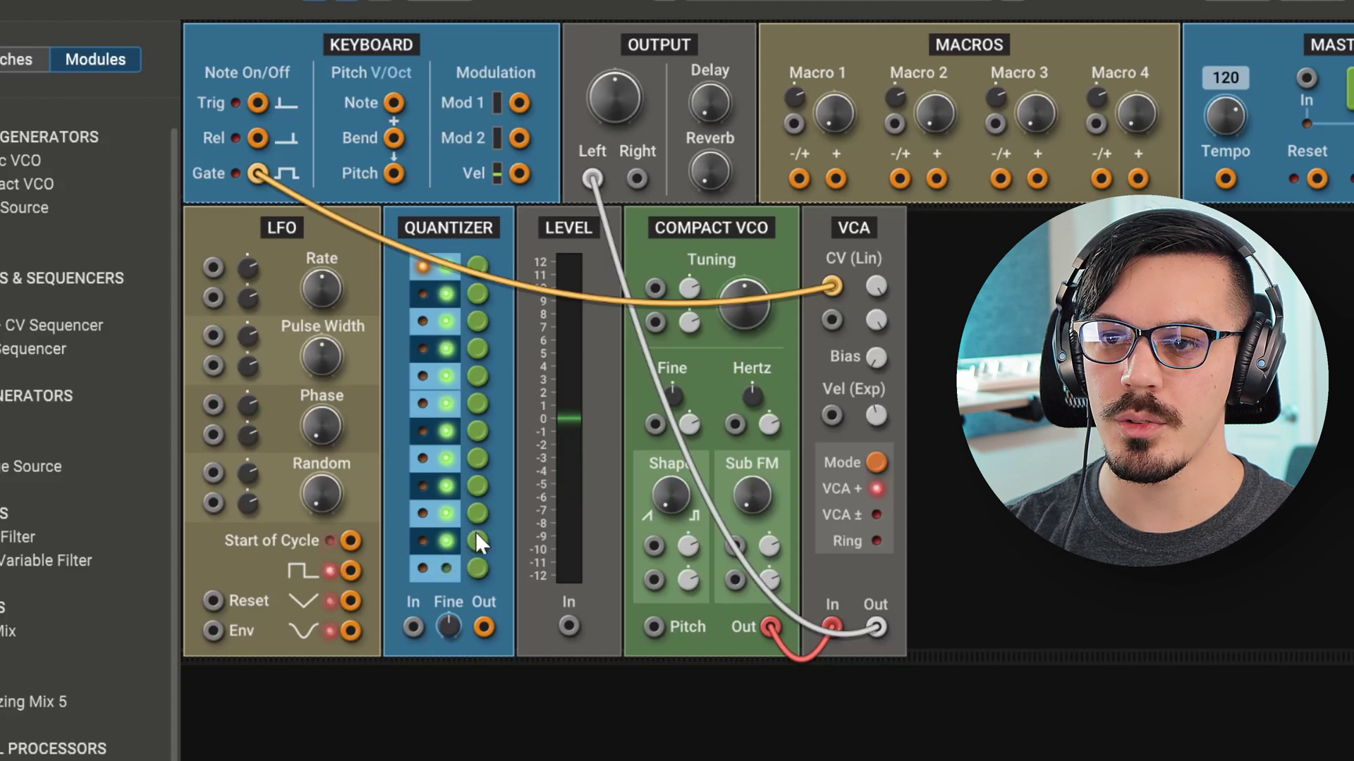
{"action": "left_click", "coordinate": [476, 533]}
{"action": "left_click", "coordinate": [481, 487]}
{"action": "left_click", "coordinate": [484, 459]}
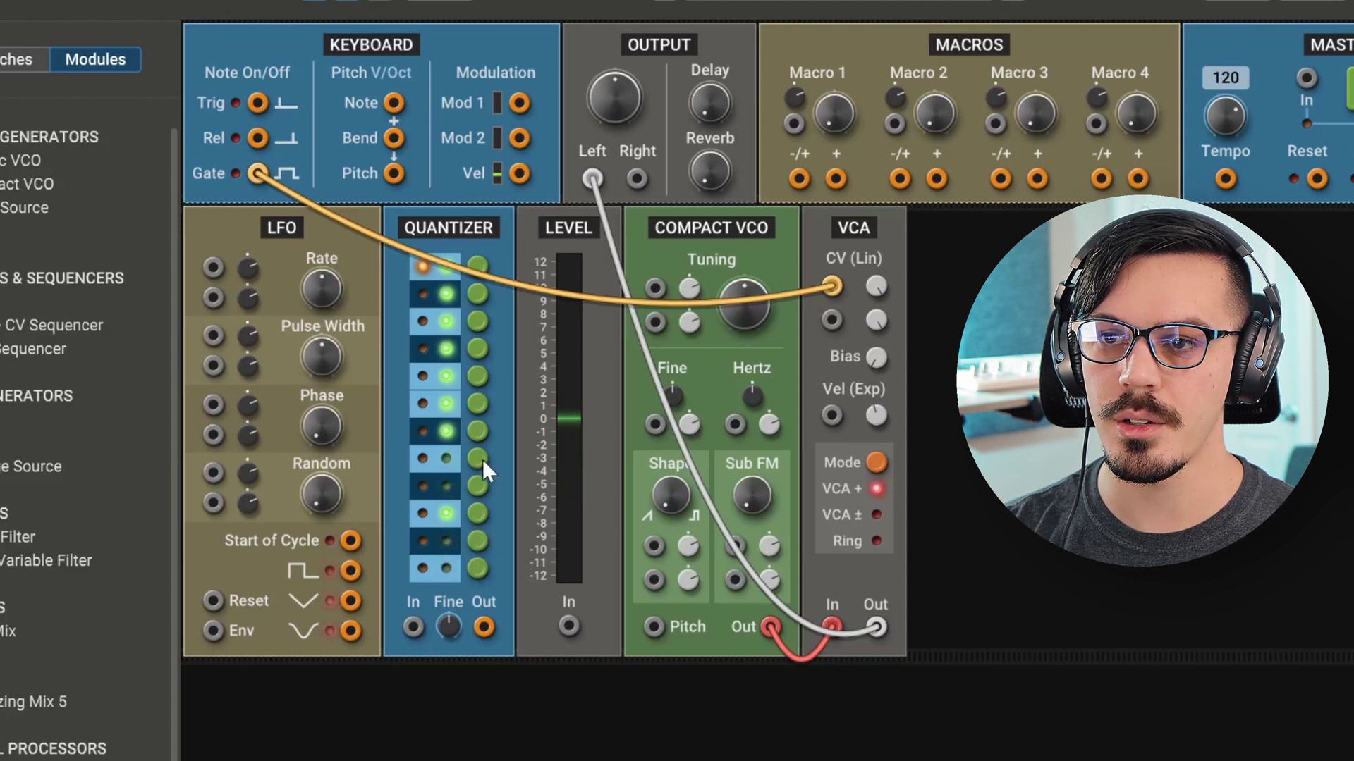
{"action": "left_click", "coordinate": [478, 405]}
{"action": "left_click", "coordinate": [479, 347]}
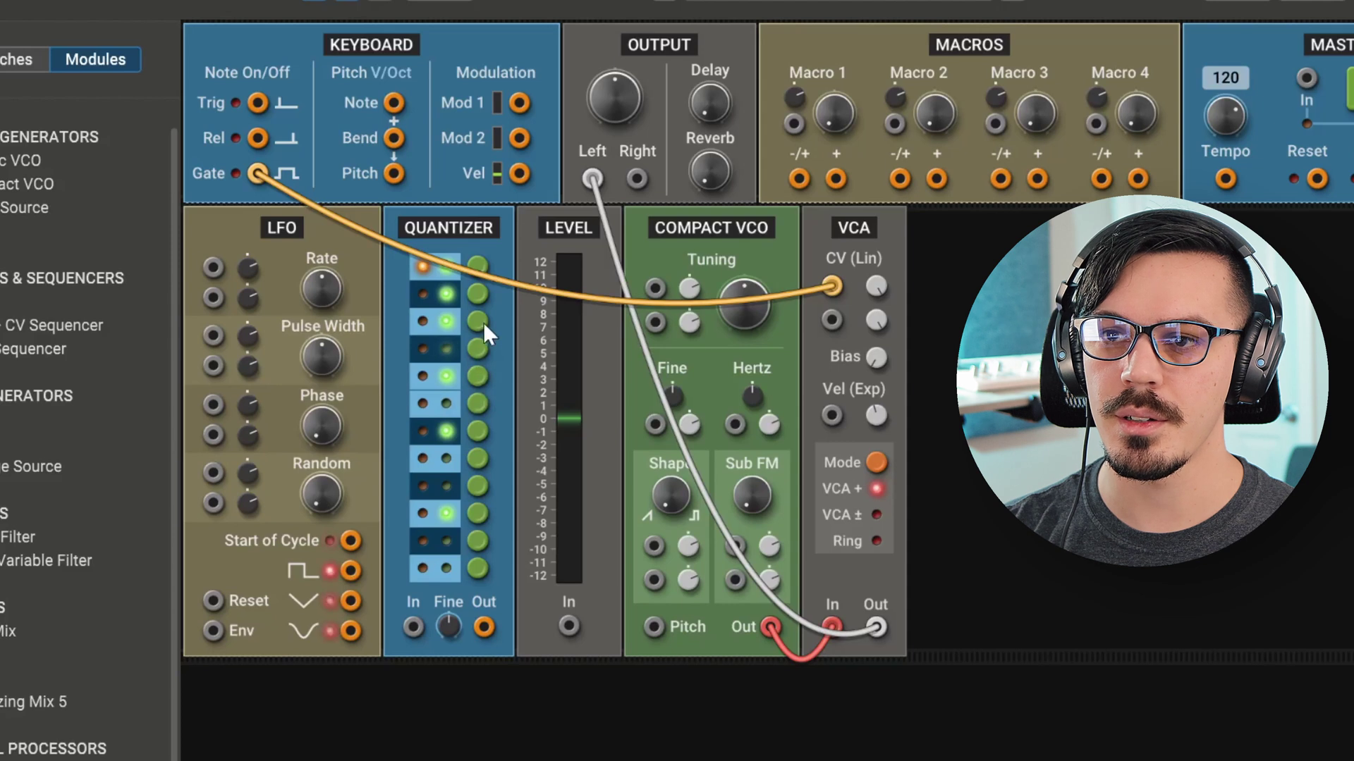
{"action": "left_click", "coordinate": [475, 321]}
{"action": "left_click", "coordinate": [475, 263]}
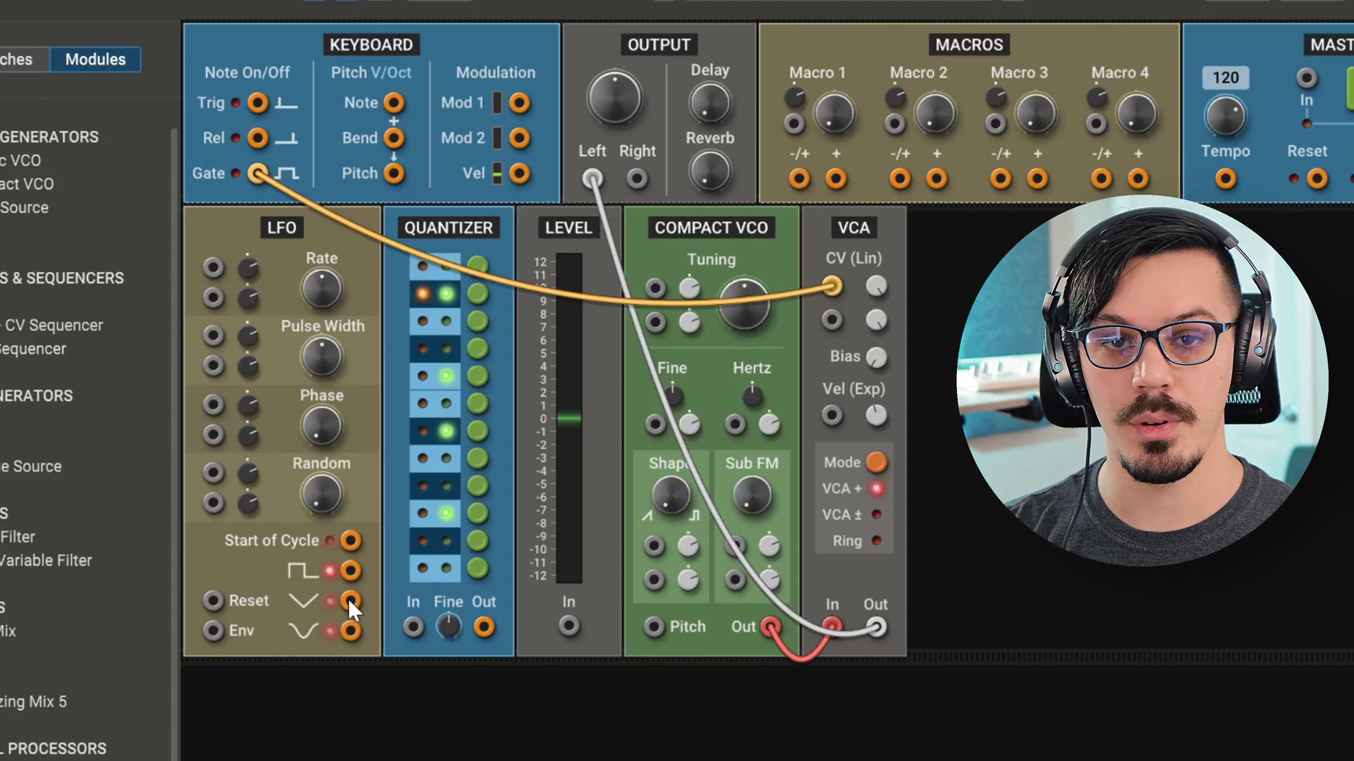
- Patch LFO triangle into Quantizer In and Quantizer Out into the Compact VCO Pitch input
{"action": "left_click_drag", "start_coordinate": [350, 600], "coordinate": [571, 627]}
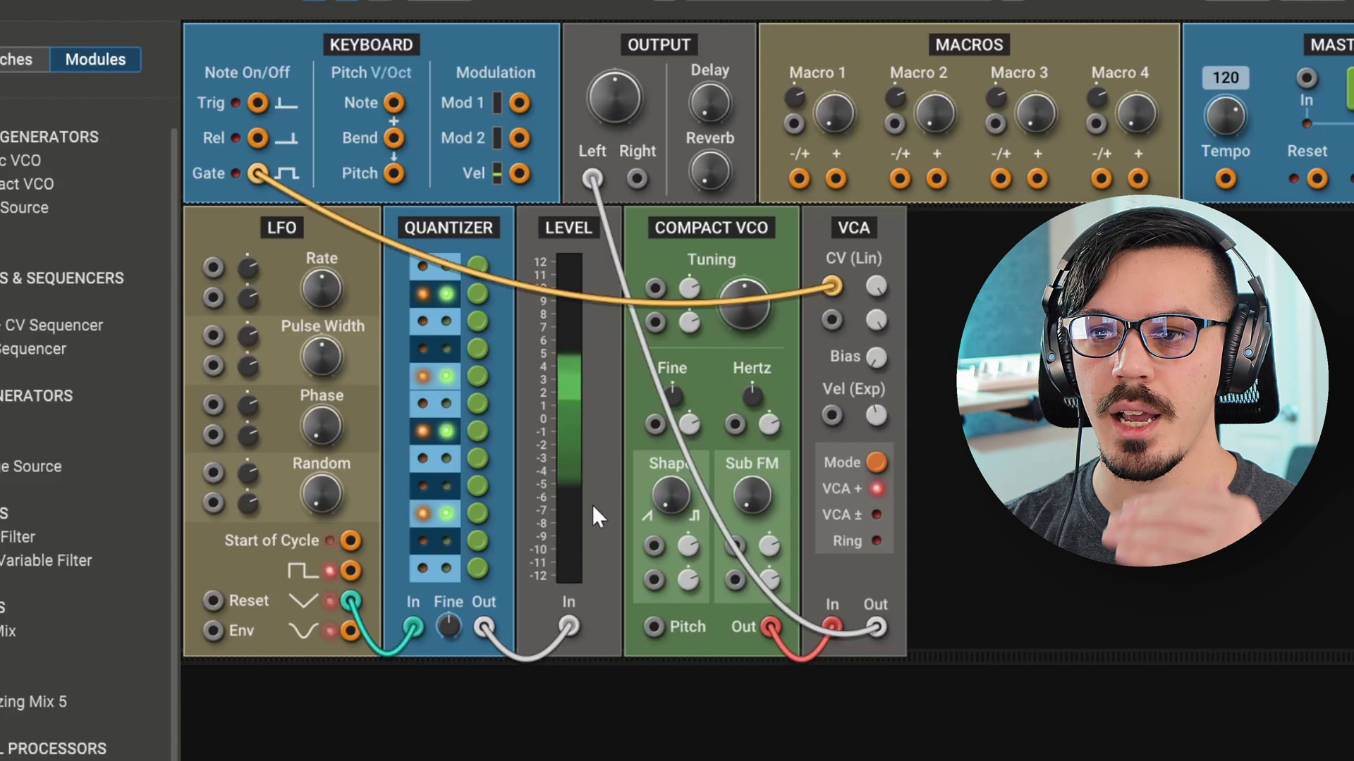
{"action": "mouse_move", "coordinate": [321, 289]}
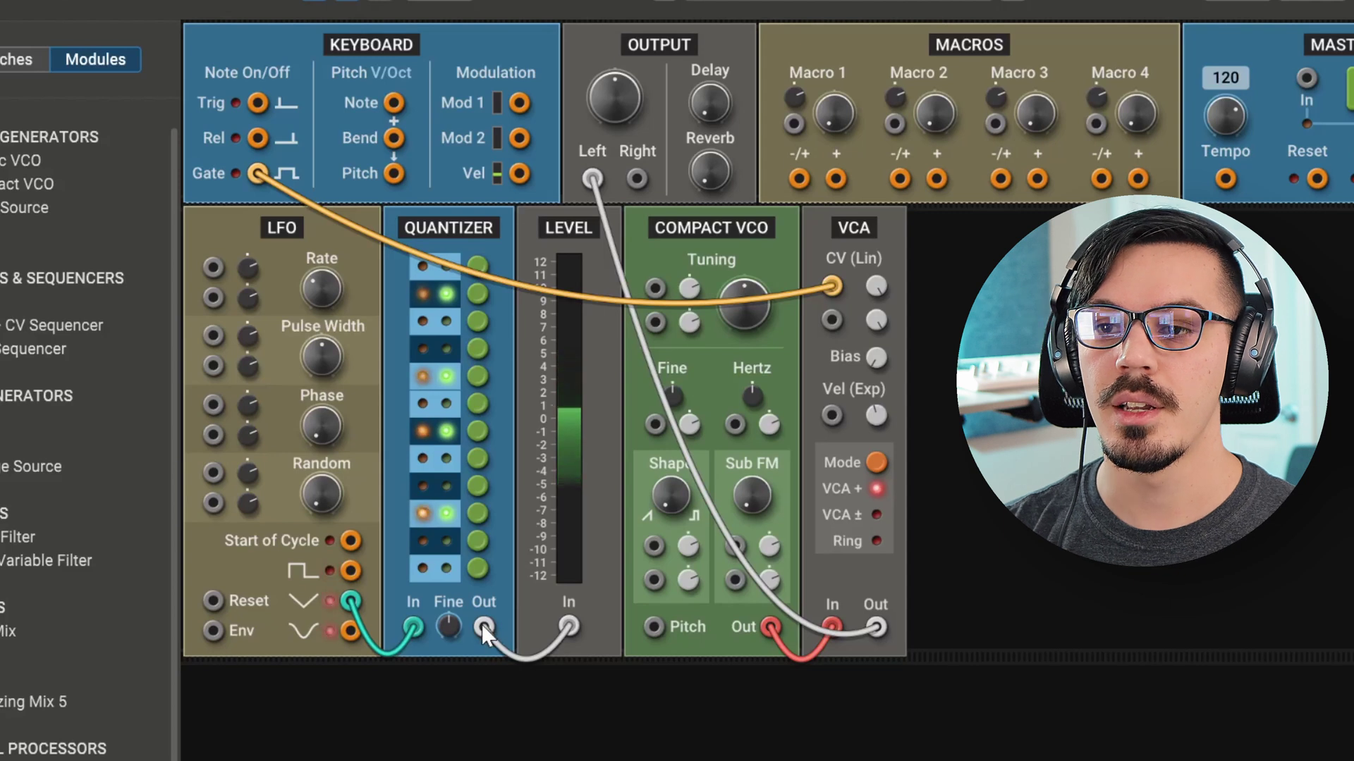
{"action": "left_click_drag", "start_coordinate": [481, 623], "coordinate": [654, 627]}
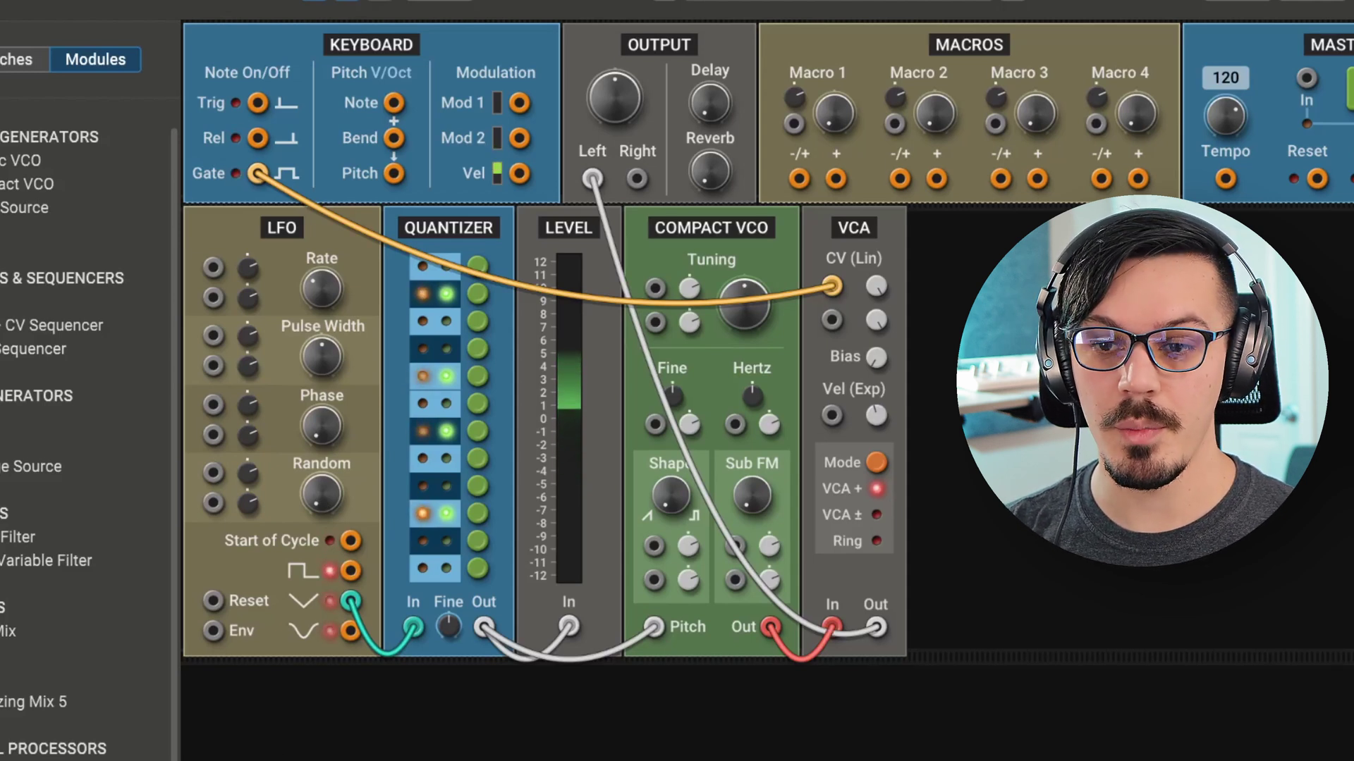
- Insert a VCA ahead of the Quantizer, route the LFO through it, and set Bias to 3.1 V
{"action": "left_click_drag", "start_coordinate": [473, 468], "coordinate": [473, 468]}
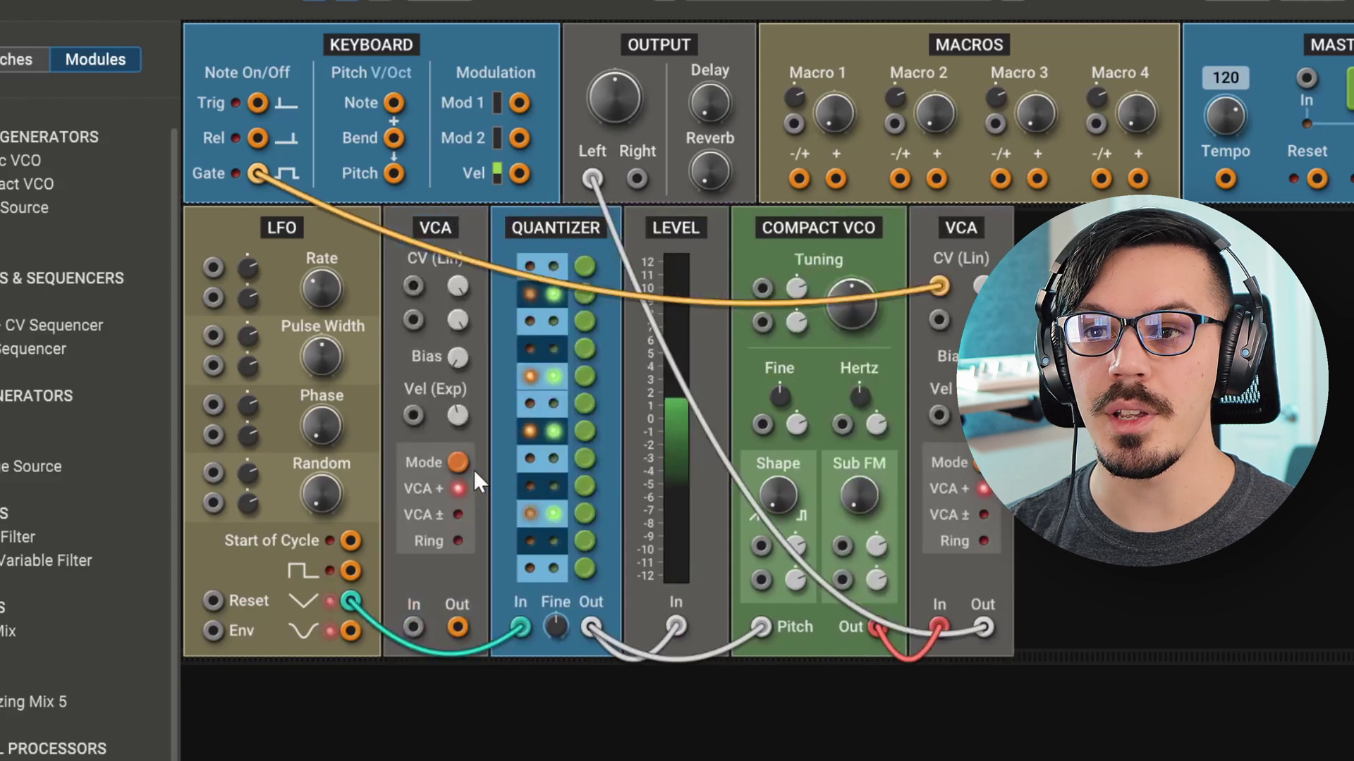
{"action": "mouse_move", "coordinate": [519, 623]}
{"action": "left_mouse_down"}
{"action": "mouse_move", "coordinate": [413, 626]}
{"action": "mouse_move", "coordinate": [519, 628]}
{"action": "left_mouse_up"}
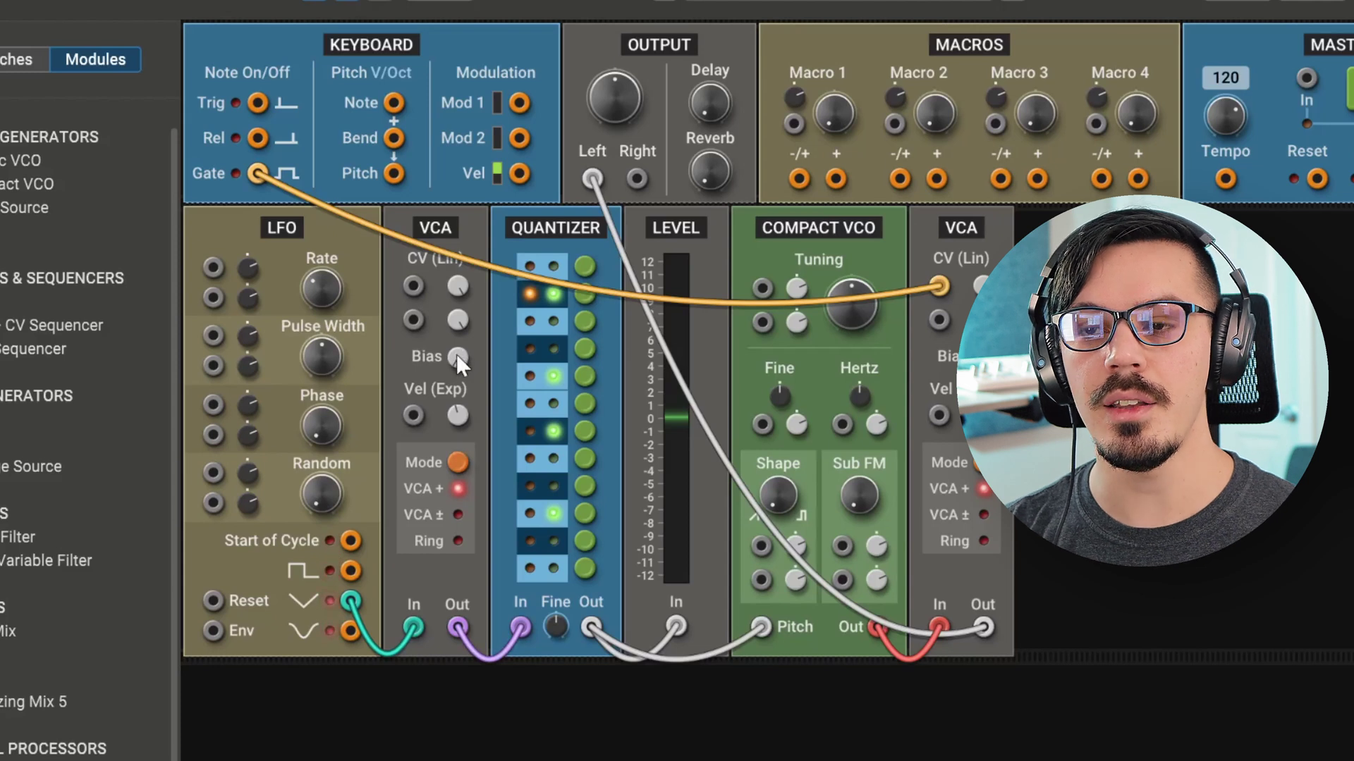
{"action": "mouse_move", "coordinate": [460, 355]}
{"action": "left_mouse_down"}
{"action": "mouse_move", "coordinate": [459, 330]}
{"action": "mouse_move", "coordinate": [459, 347]}
{"action": "left_mouse_up"}
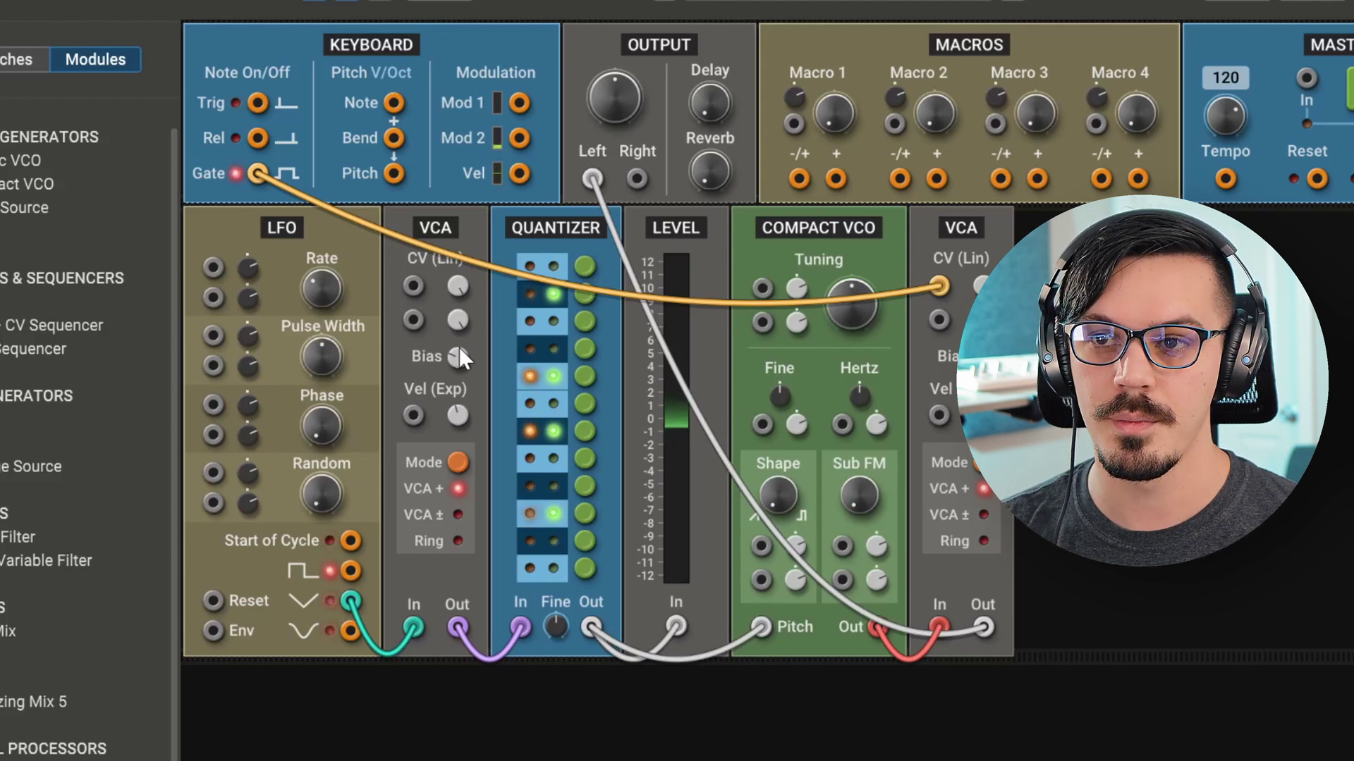
{"action": "left_click_drag", "start_coordinate": [458, 352], "coordinate": [458, 347]}
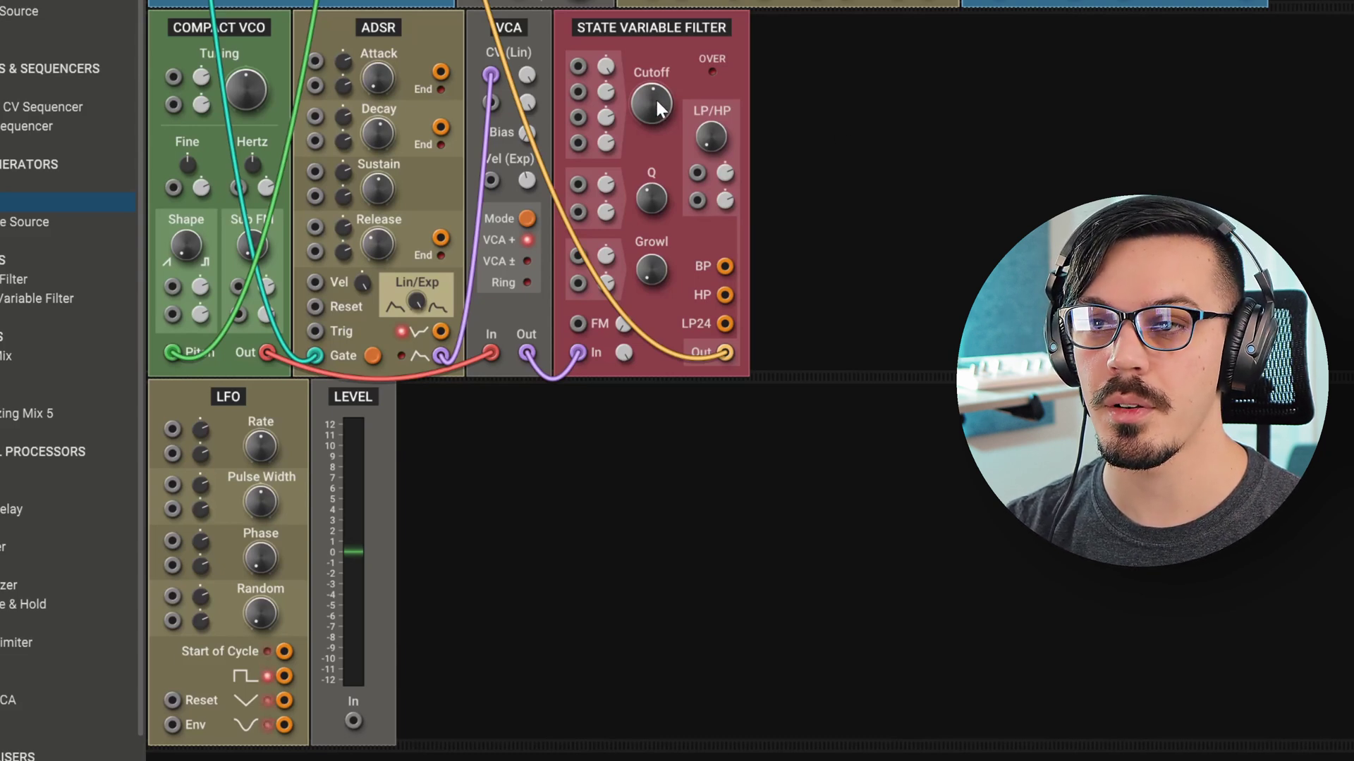
- Adjust the filter Cutoff and cable the LFO triangle to the Level meter and filter modulation input
{"action": "left_click_drag", "start_coordinate": [654, 97], "coordinate": [654, 44]}
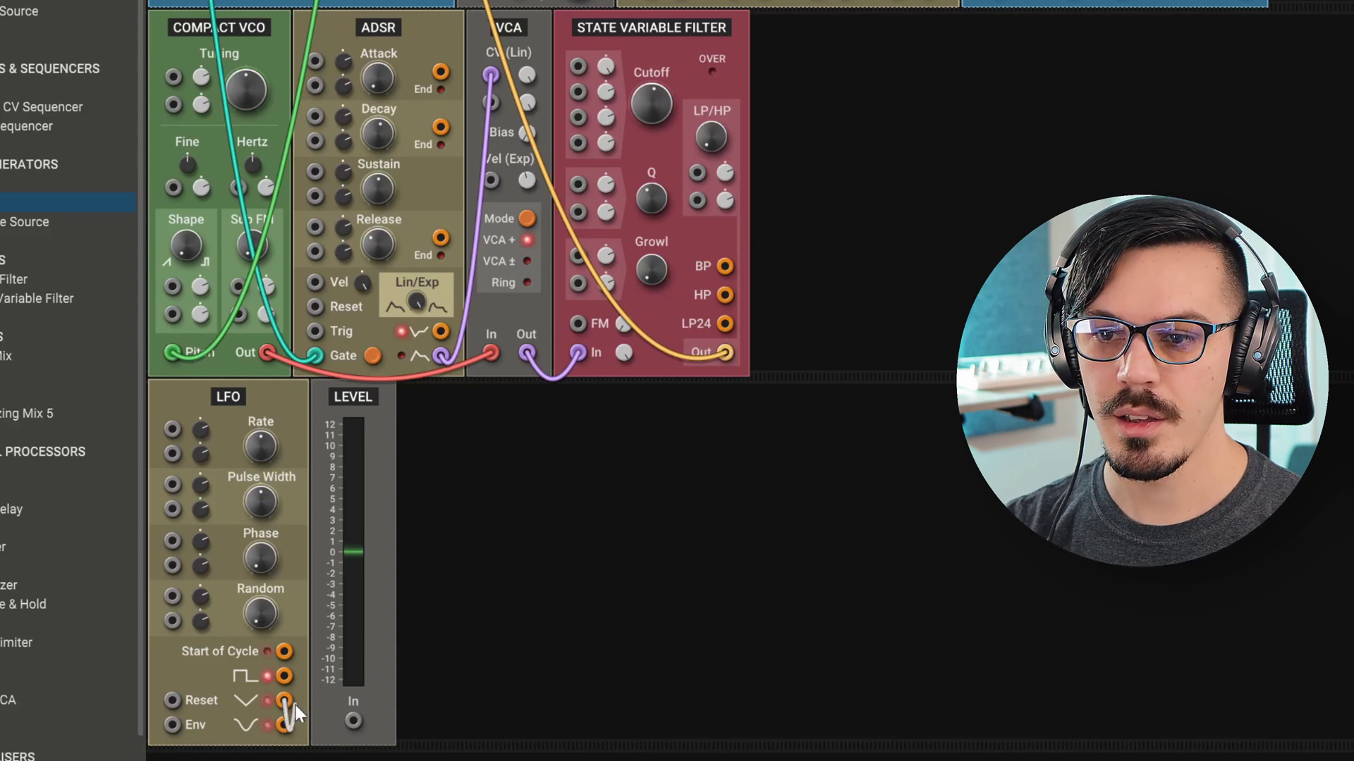
{"action": "left_click_drag", "start_coordinate": [295, 705], "coordinate": [353, 721]}
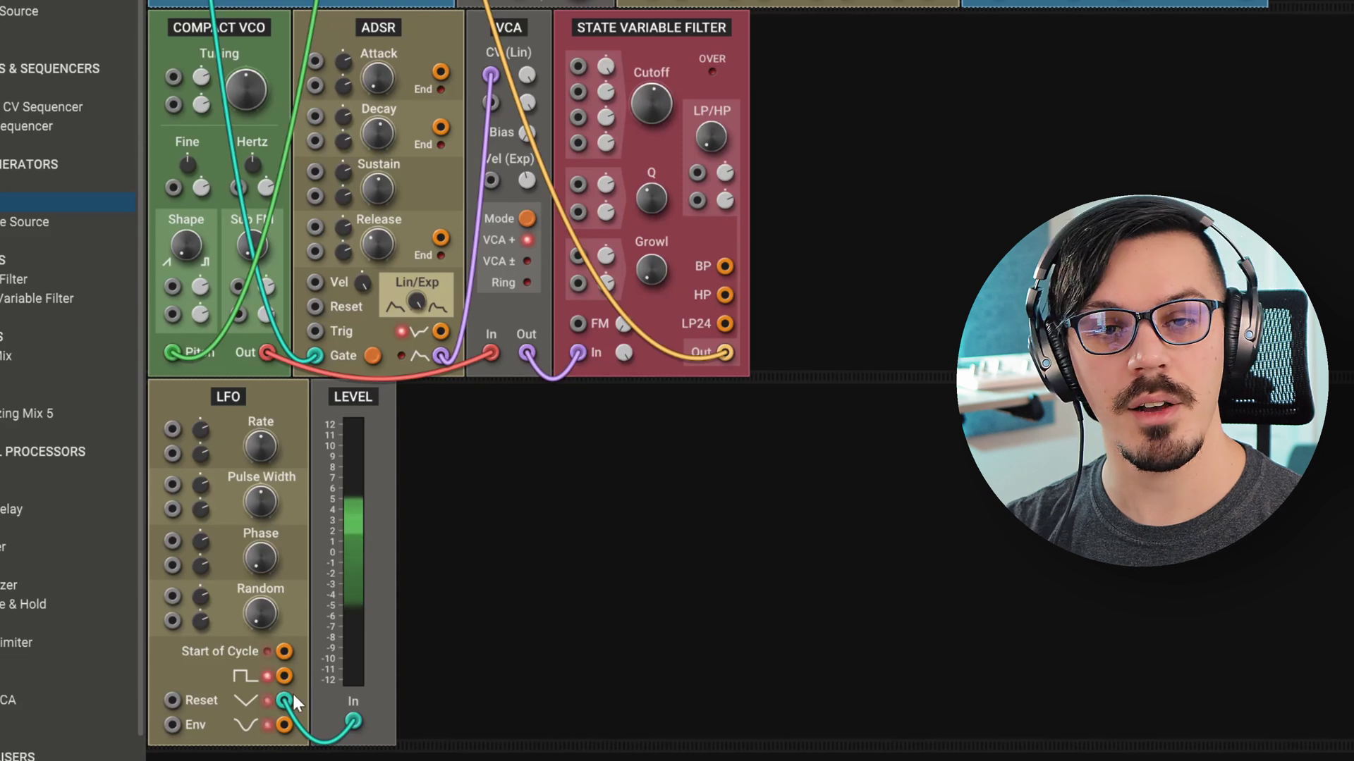
{"action": "left_click_drag", "start_coordinate": [285, 701], "coordinate": [578, 68]}
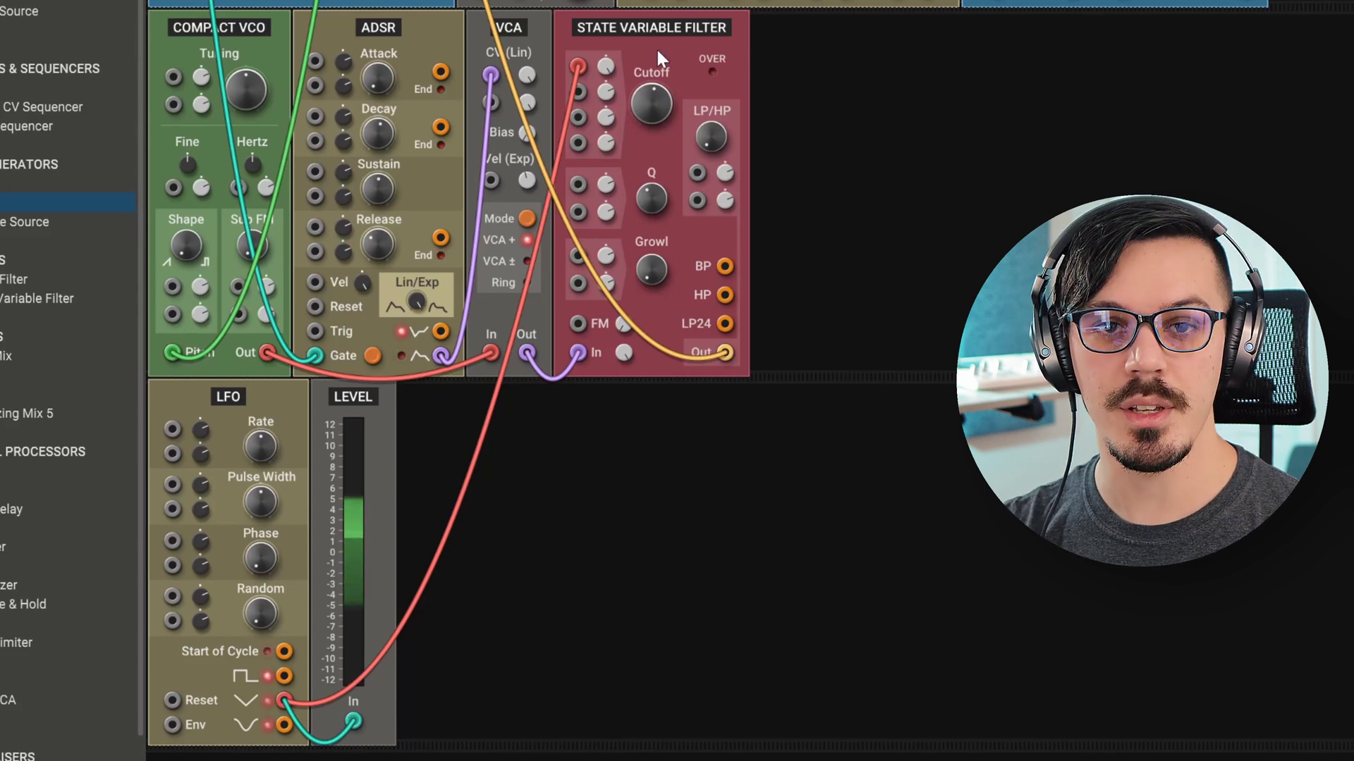
- Set the filter's top-left CV attenuverter so the LFO modulation amount is about 1%
{"action": "left_click", "coordinate": [606, 67]}
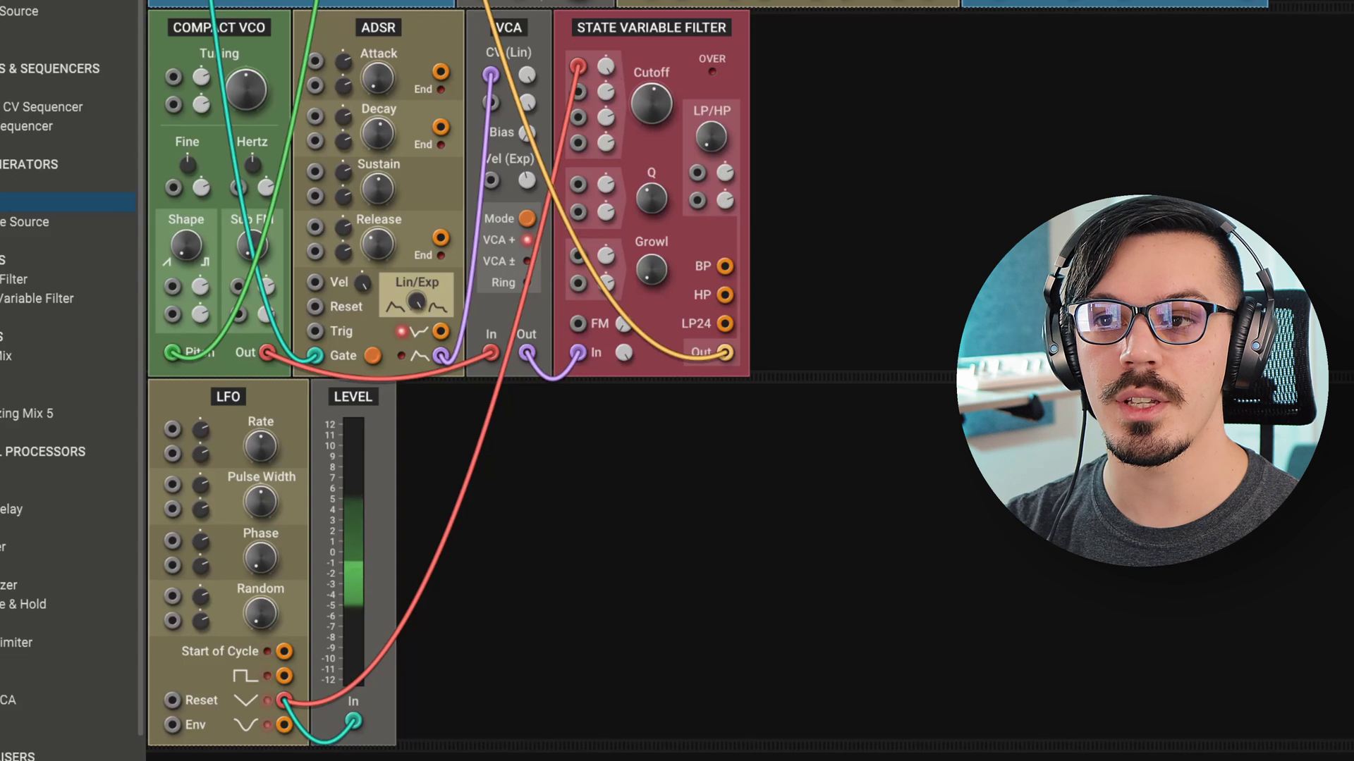
- Sweep the filter's LFO attenuverter to 100%, then 6%, ending at -100%
{"action": "left_click", "coordinate": [605, 67]}
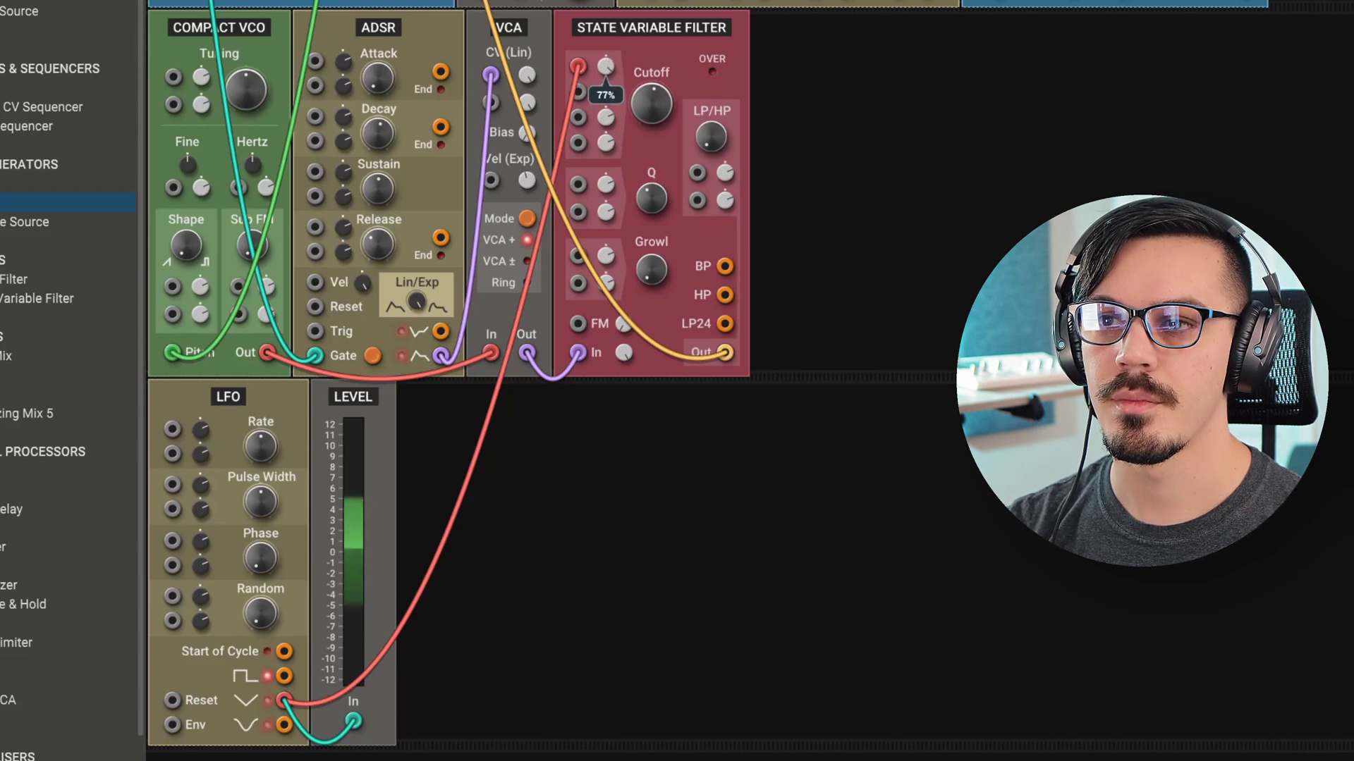
{"action": "left_click_drag", "start_coordinate": [606, 66], "coordinate": [606, 51]}
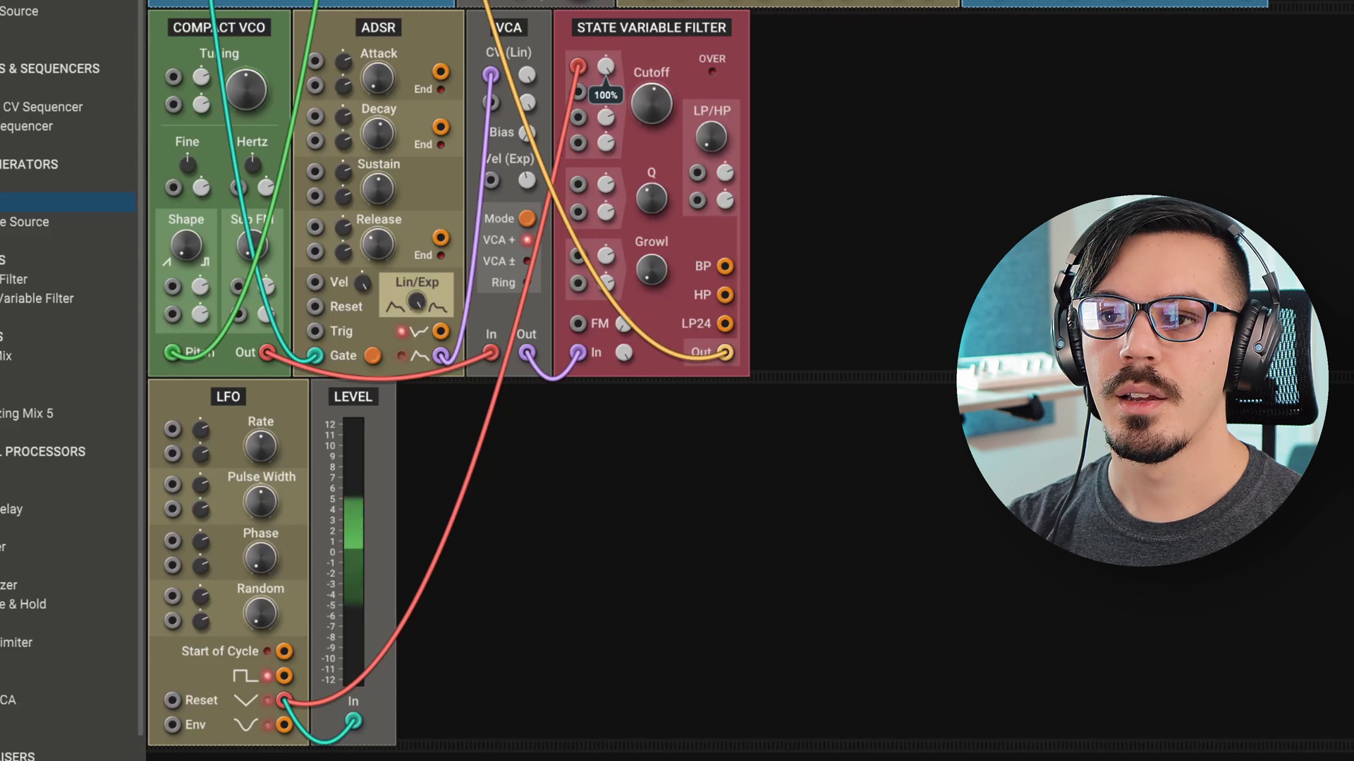
{"action": "left_click_drag", "start_coordinate": [605, 51], "coordinate": [605, 116]}
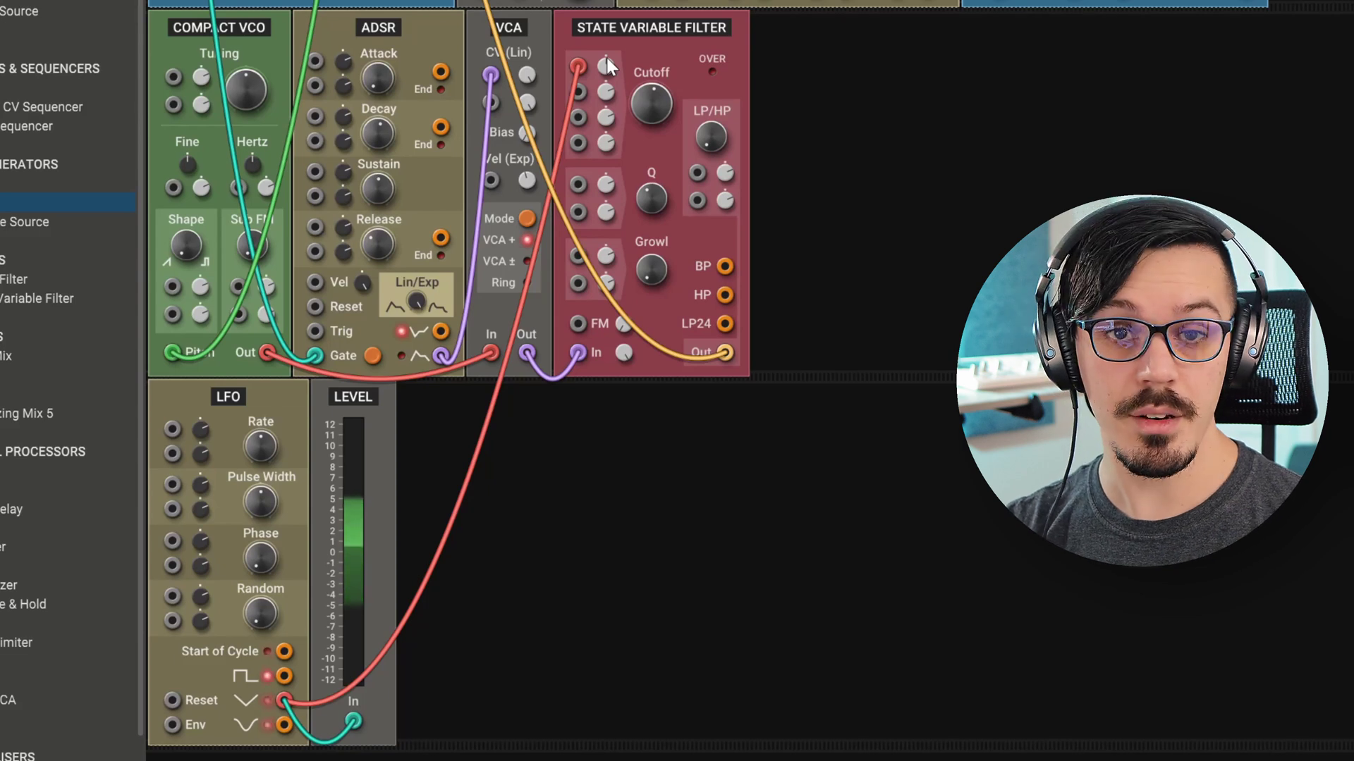
{"action": "left_click_drag", "start_coordinate": [609, 58], "coordinate": [606, 116]}
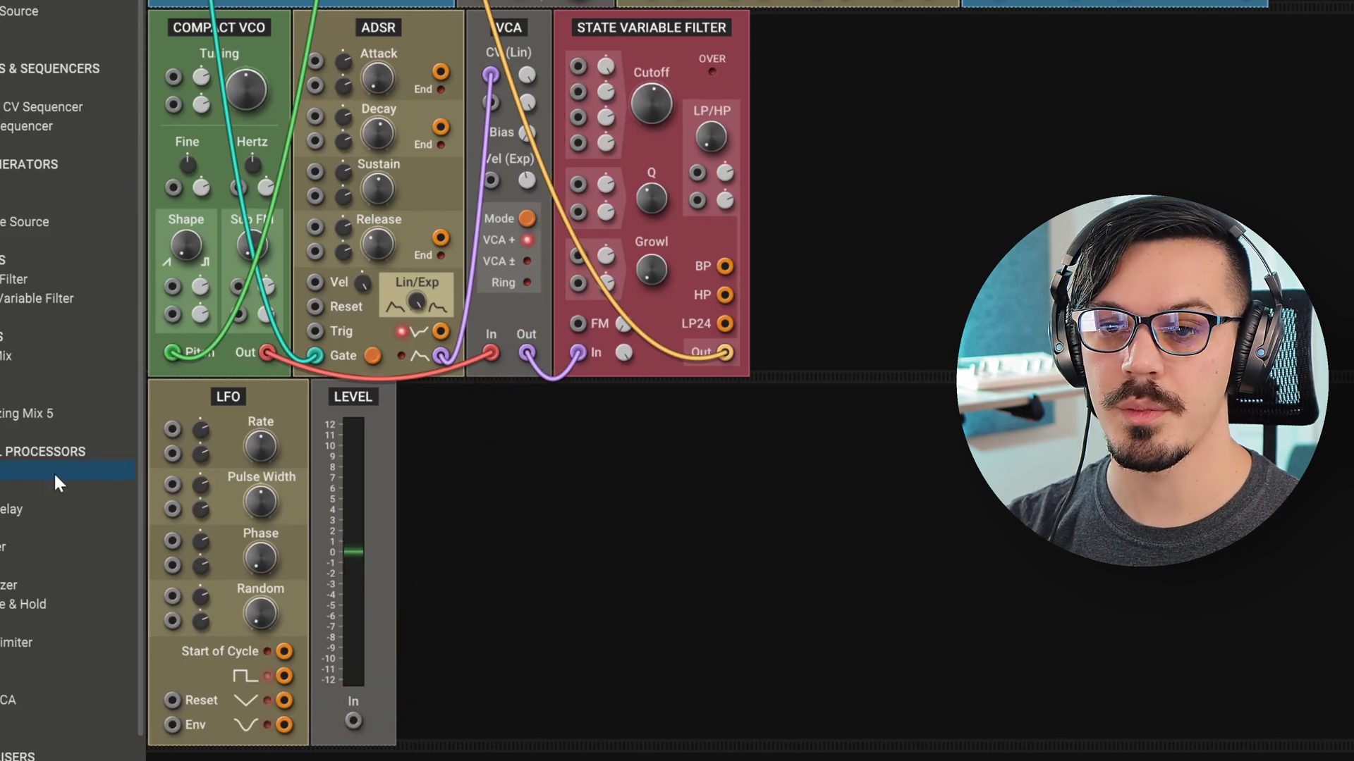
- Insert a Bias module fed by the LFO triangle, its +5V output patched to Level and the filter CV input
{"action": "left_click_drag", "start_coordinate": [56, 482], "coordinate": [320, 456]}
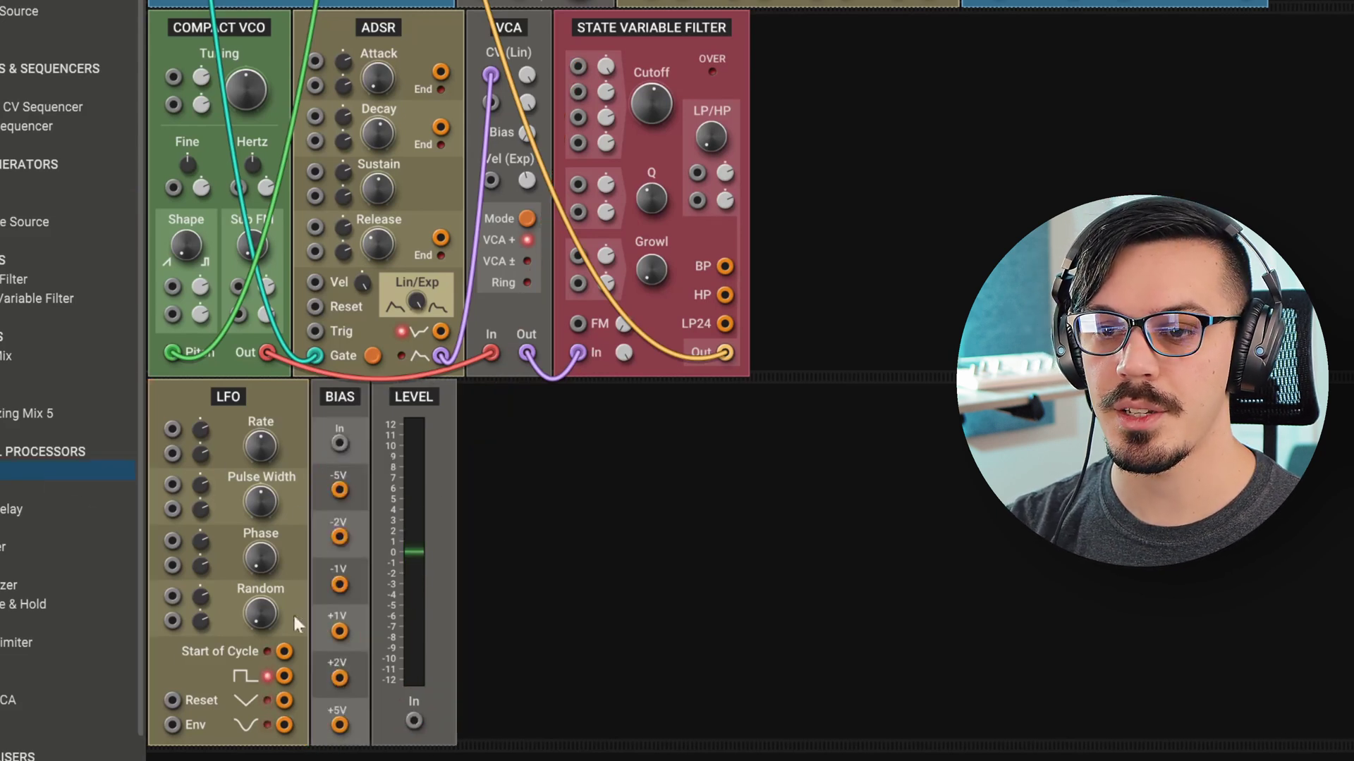
{"action": "left_click_drag", "start_coordinate": [283, 699], "coordinate": [339, 445]}
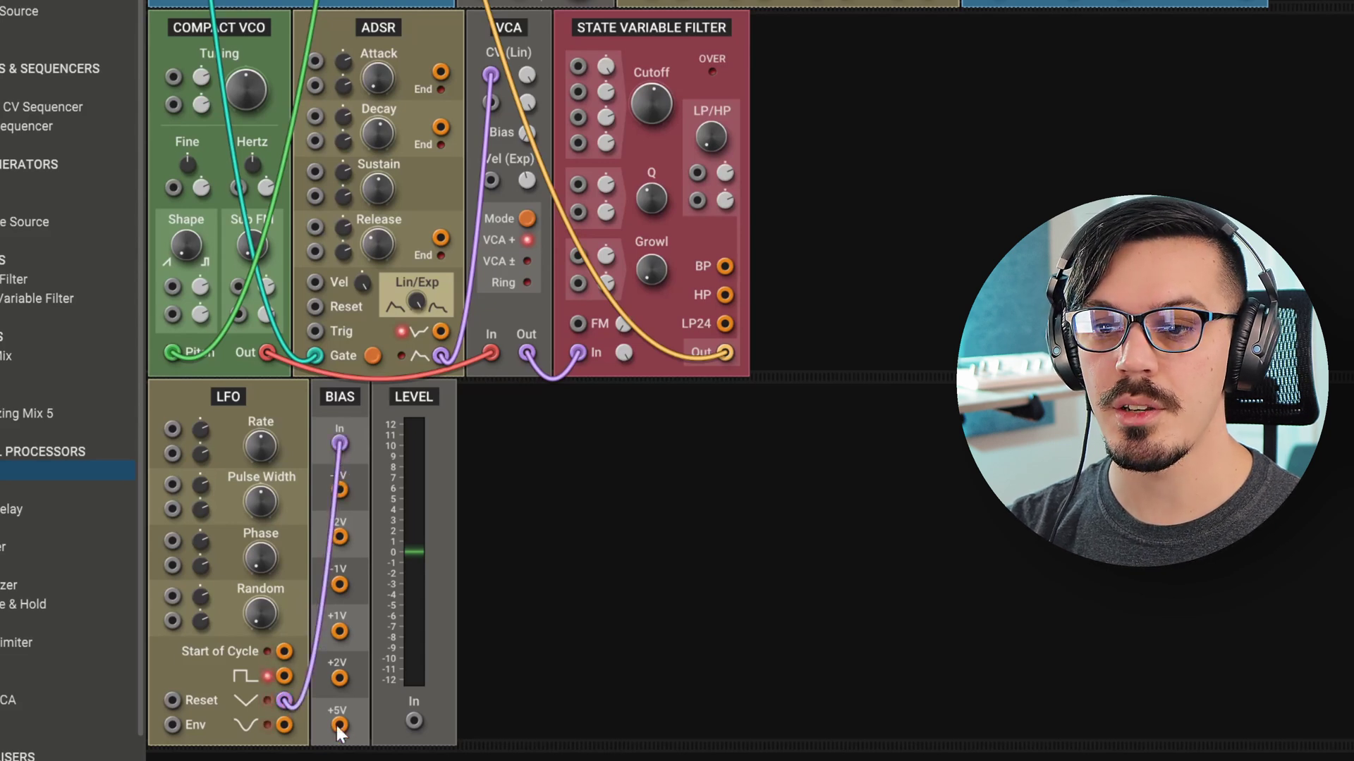
{"action": "left_click_drag", "start_coordinate": [339, 726], "coordinate": [414, 721]}
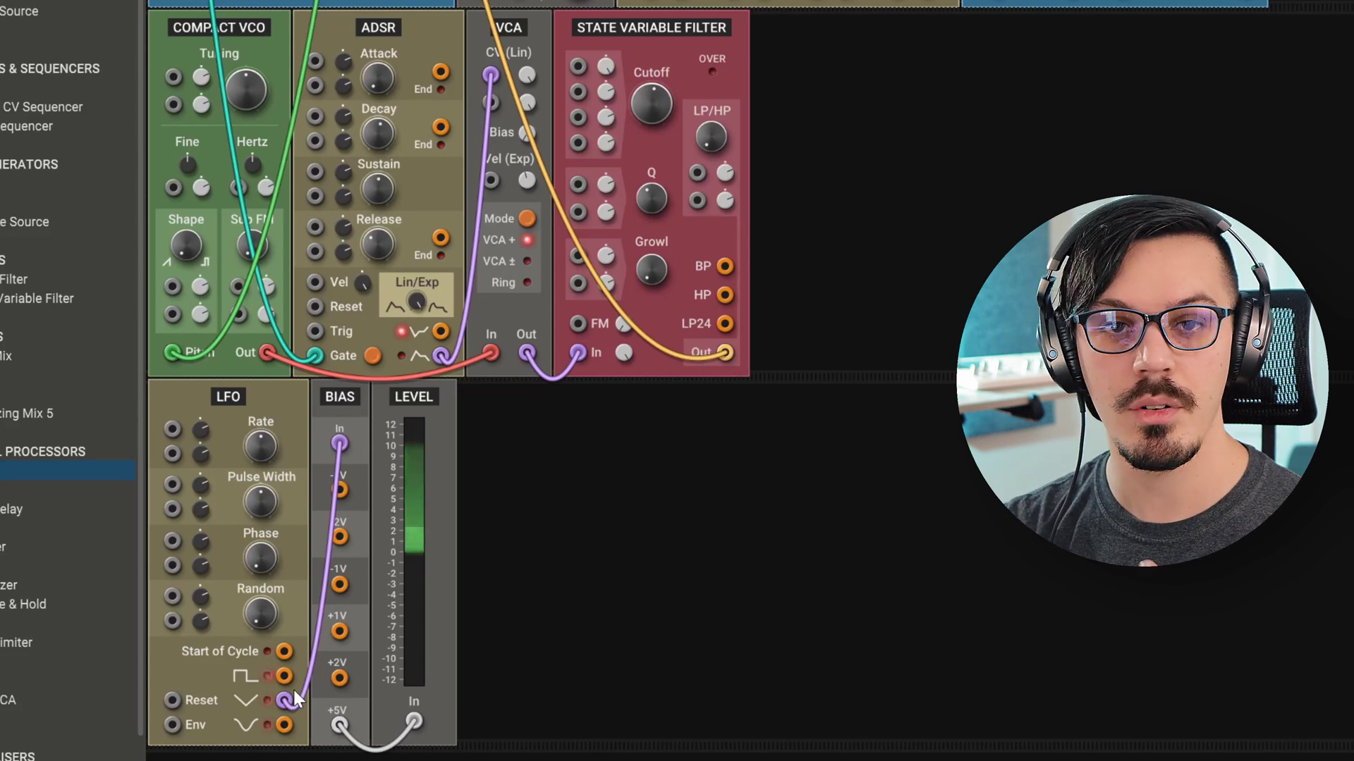
{"action": "left_click_drag", "start_coordinate": [339, 724], "coordinate": [578, 66]}
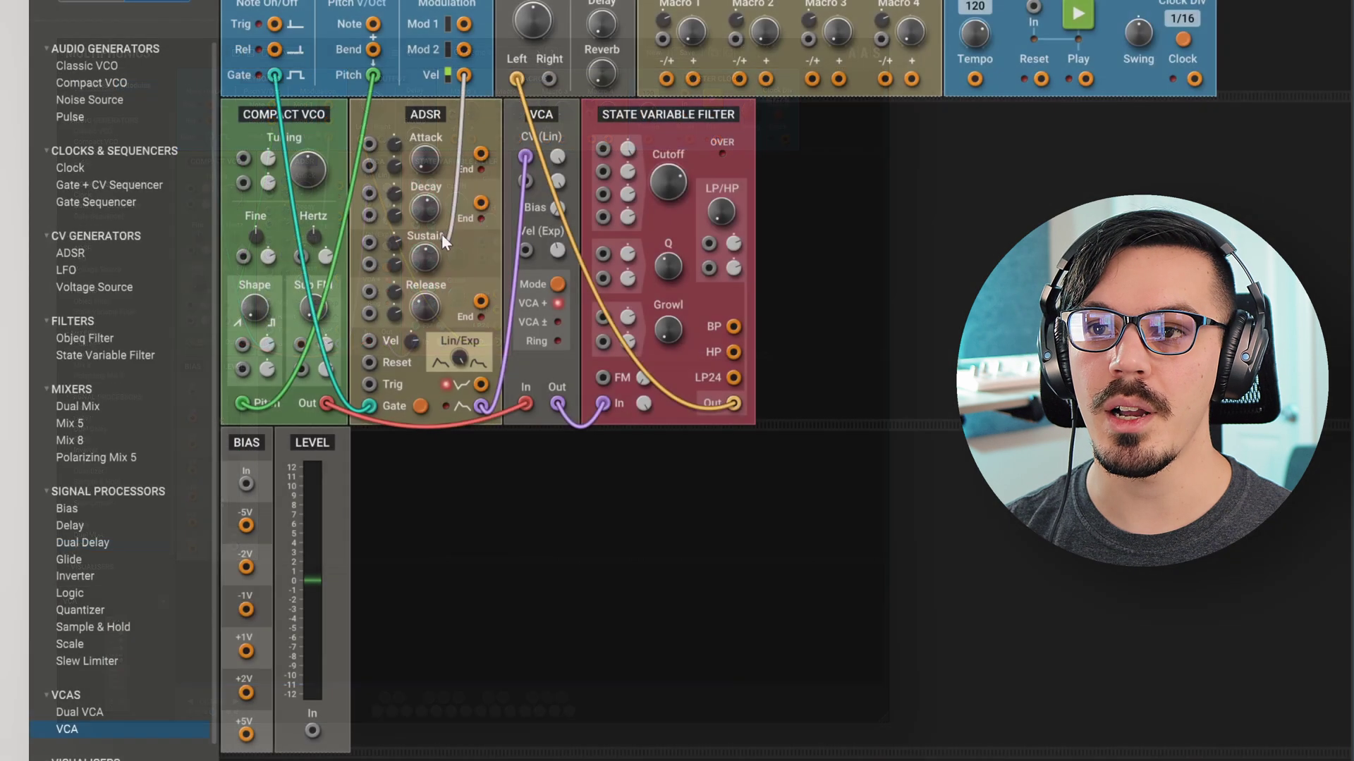
- Patch the keyboard's Vel output into the Level meter's In jack
{"action": "left_click_drag", "start_coordinate": [441, 234], "coordinate": [315, 725]}
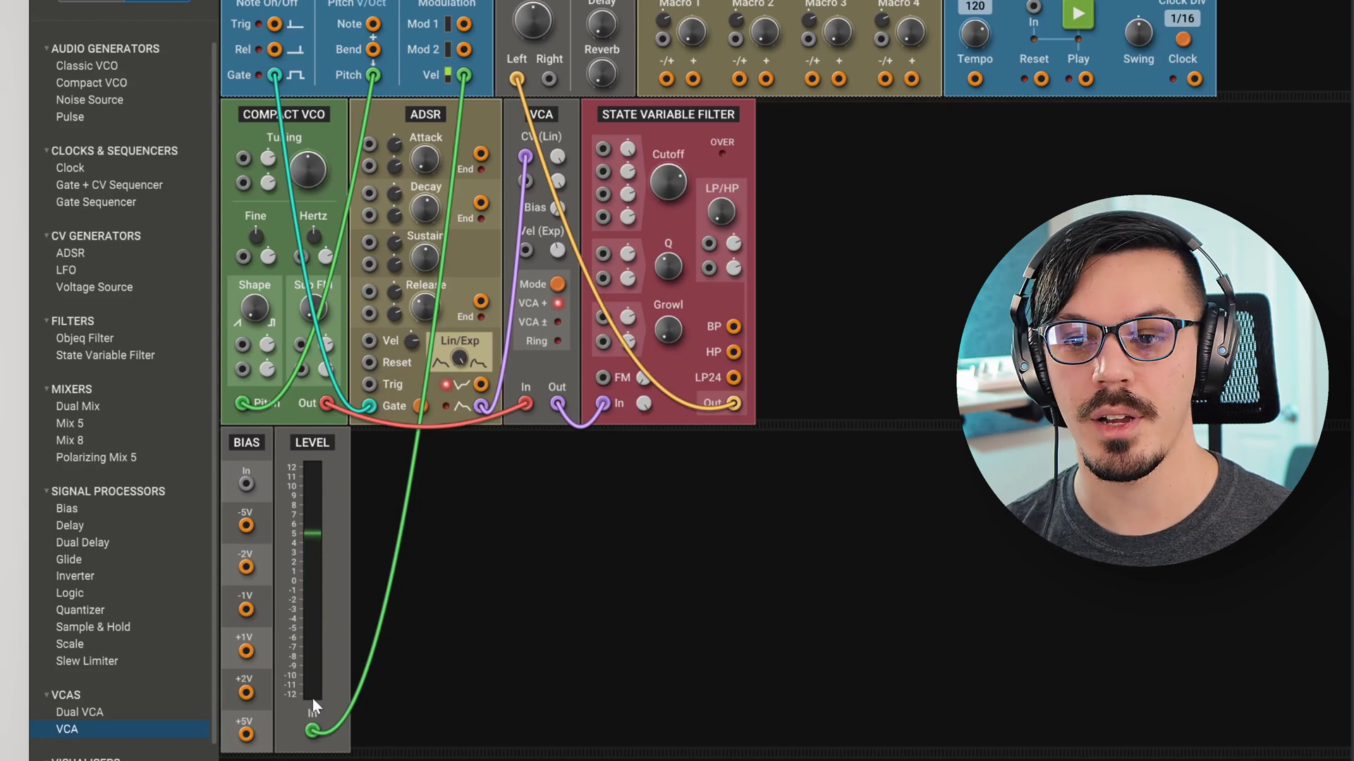
- Route keyboard velocity into Bias In, and Bias +5V into the filter's modulation input
{"action": "left_click_drag", "start_coordinate": [463, 75], "coordinate": [603, 149]}
{"action": "mouse_move", "coordinate": [668, 182]}
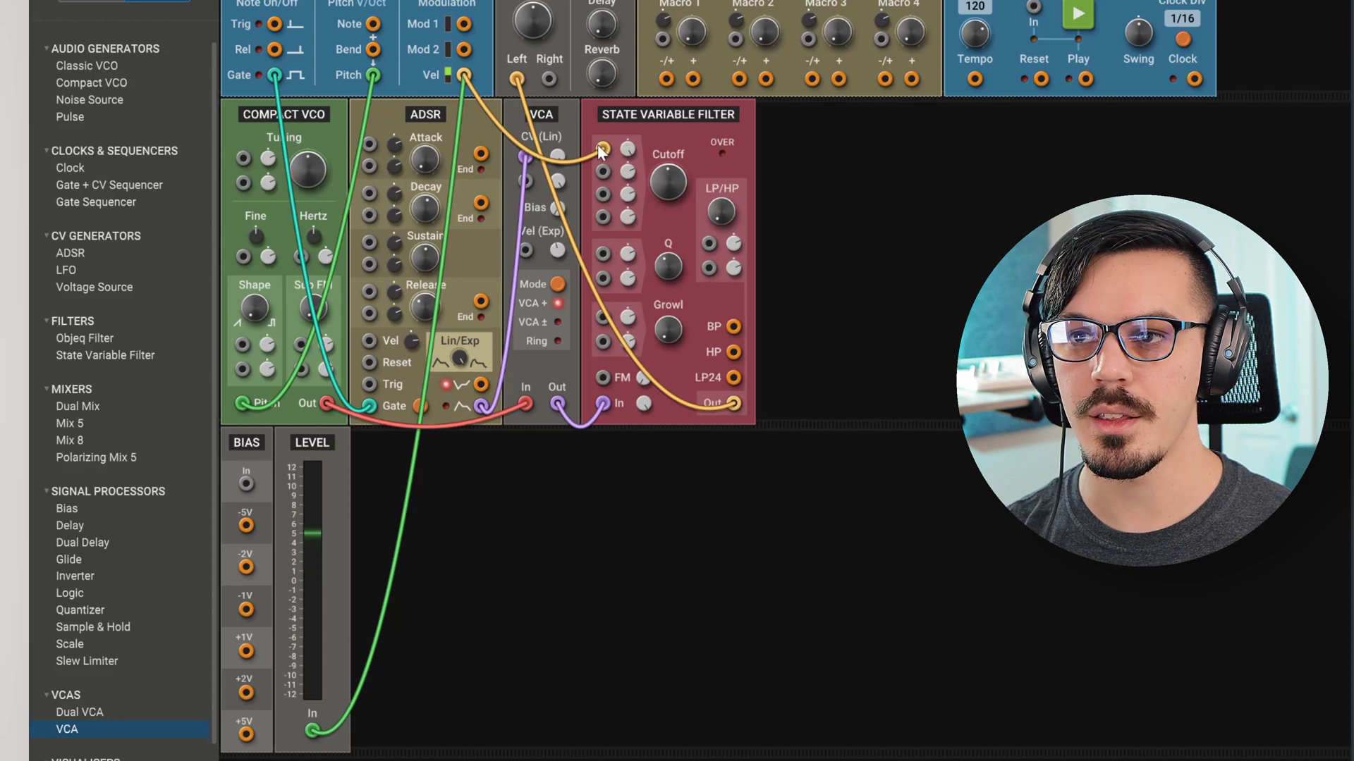
{"action": "left_click_drag", "start_coordinate": [601, 152], "coordinate": [246, 480]}
{"action": "left_click_drag", "start_coordinate": [245, 734], "coordinate": [603, 150]}
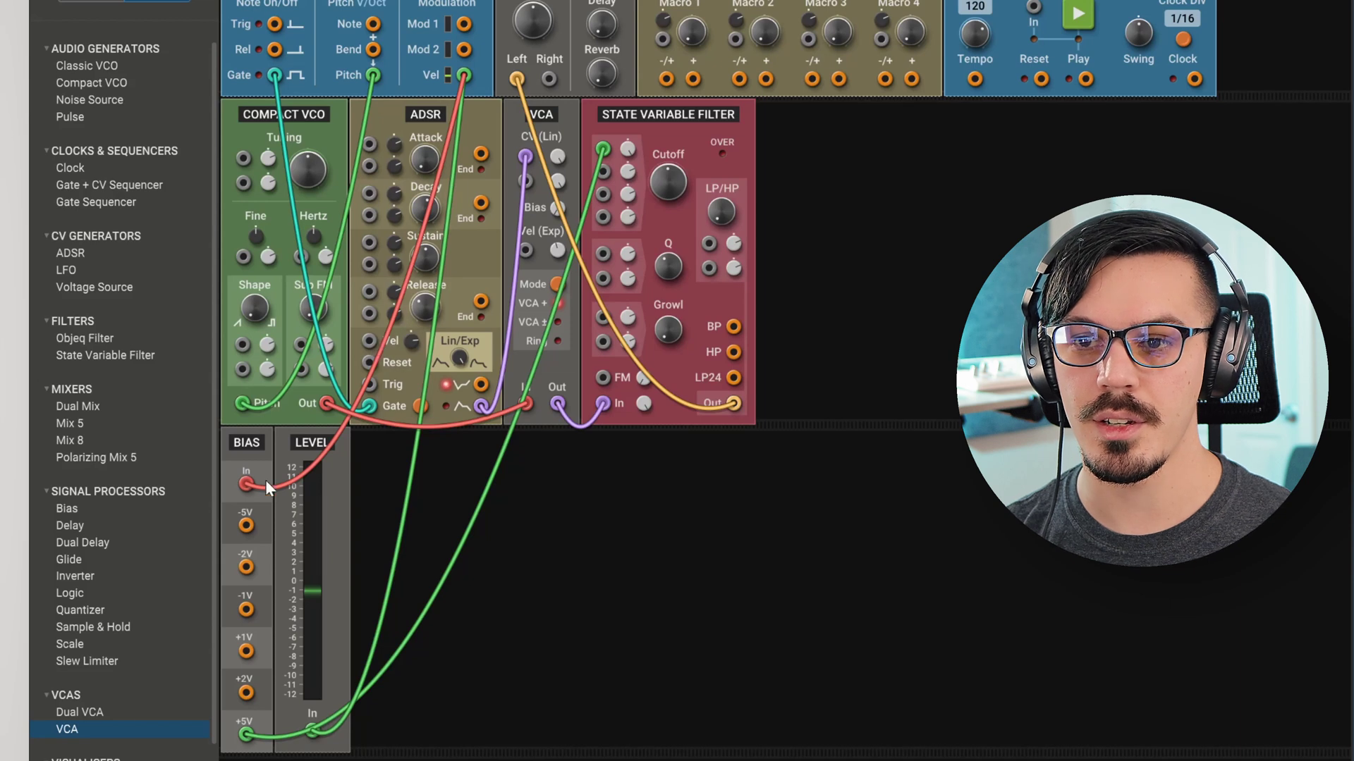
- Unplug velocity from Bias In and patch keyboard Vel into the ADSR's Vel input
{"action": "left_click_drag", "start_coordinate": [247, 484], "coordinate": [451, 474]}
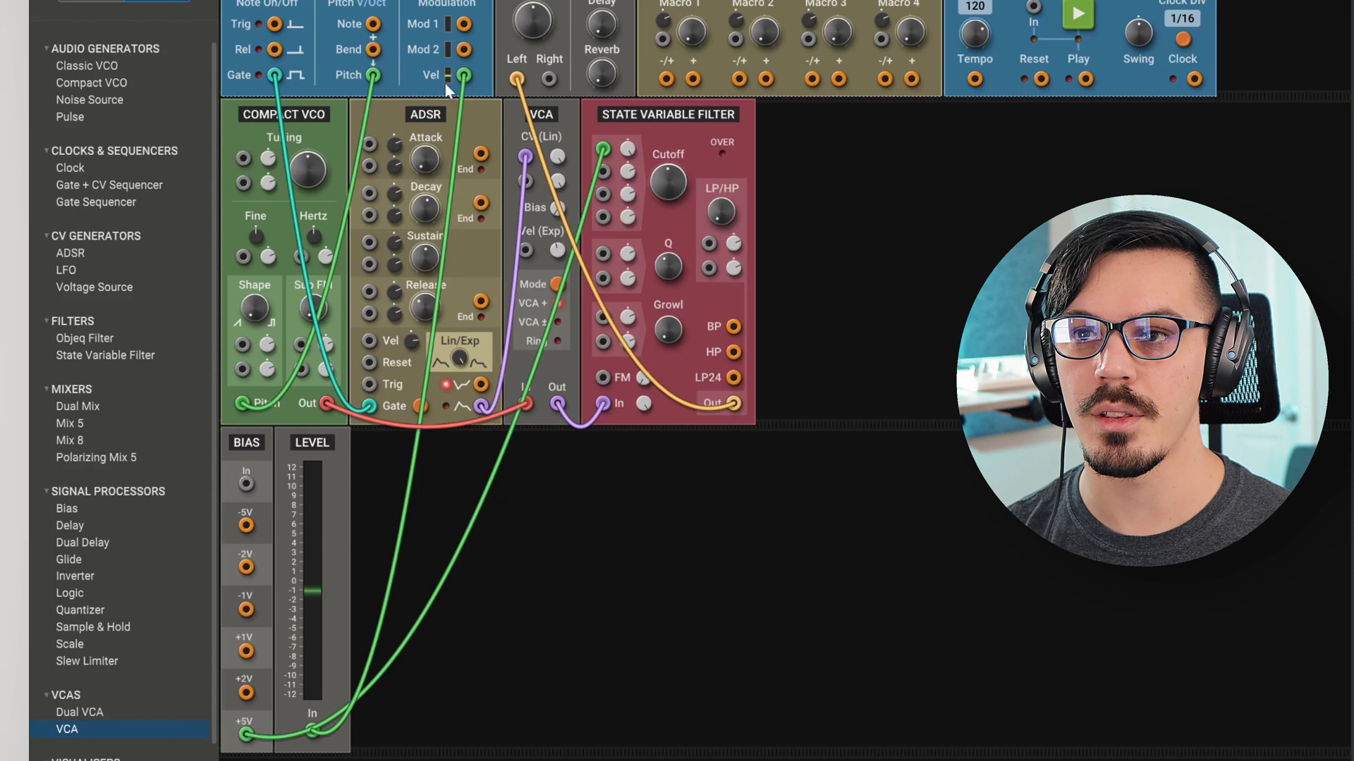
{"action": "left_click_drag", "start_coordinate": [463, 75], "coordinate": [370, 342]}
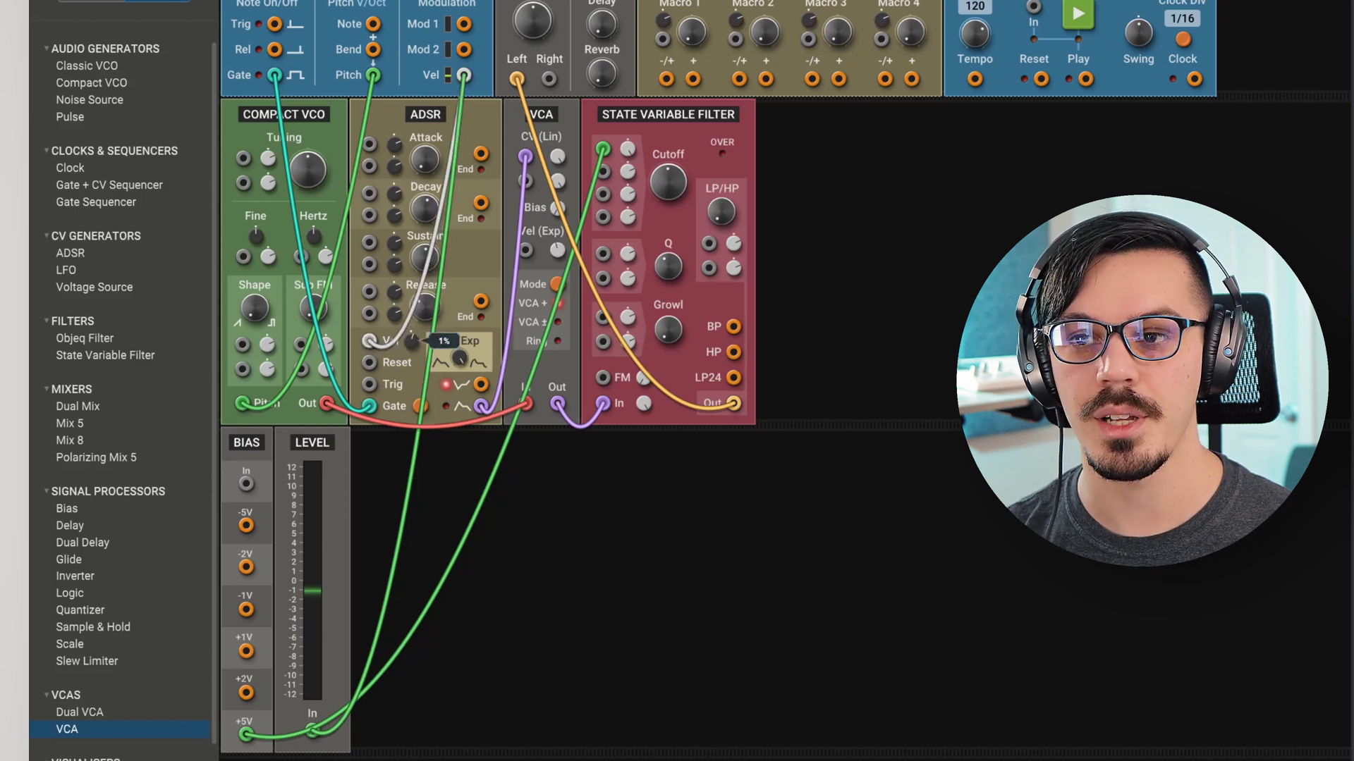